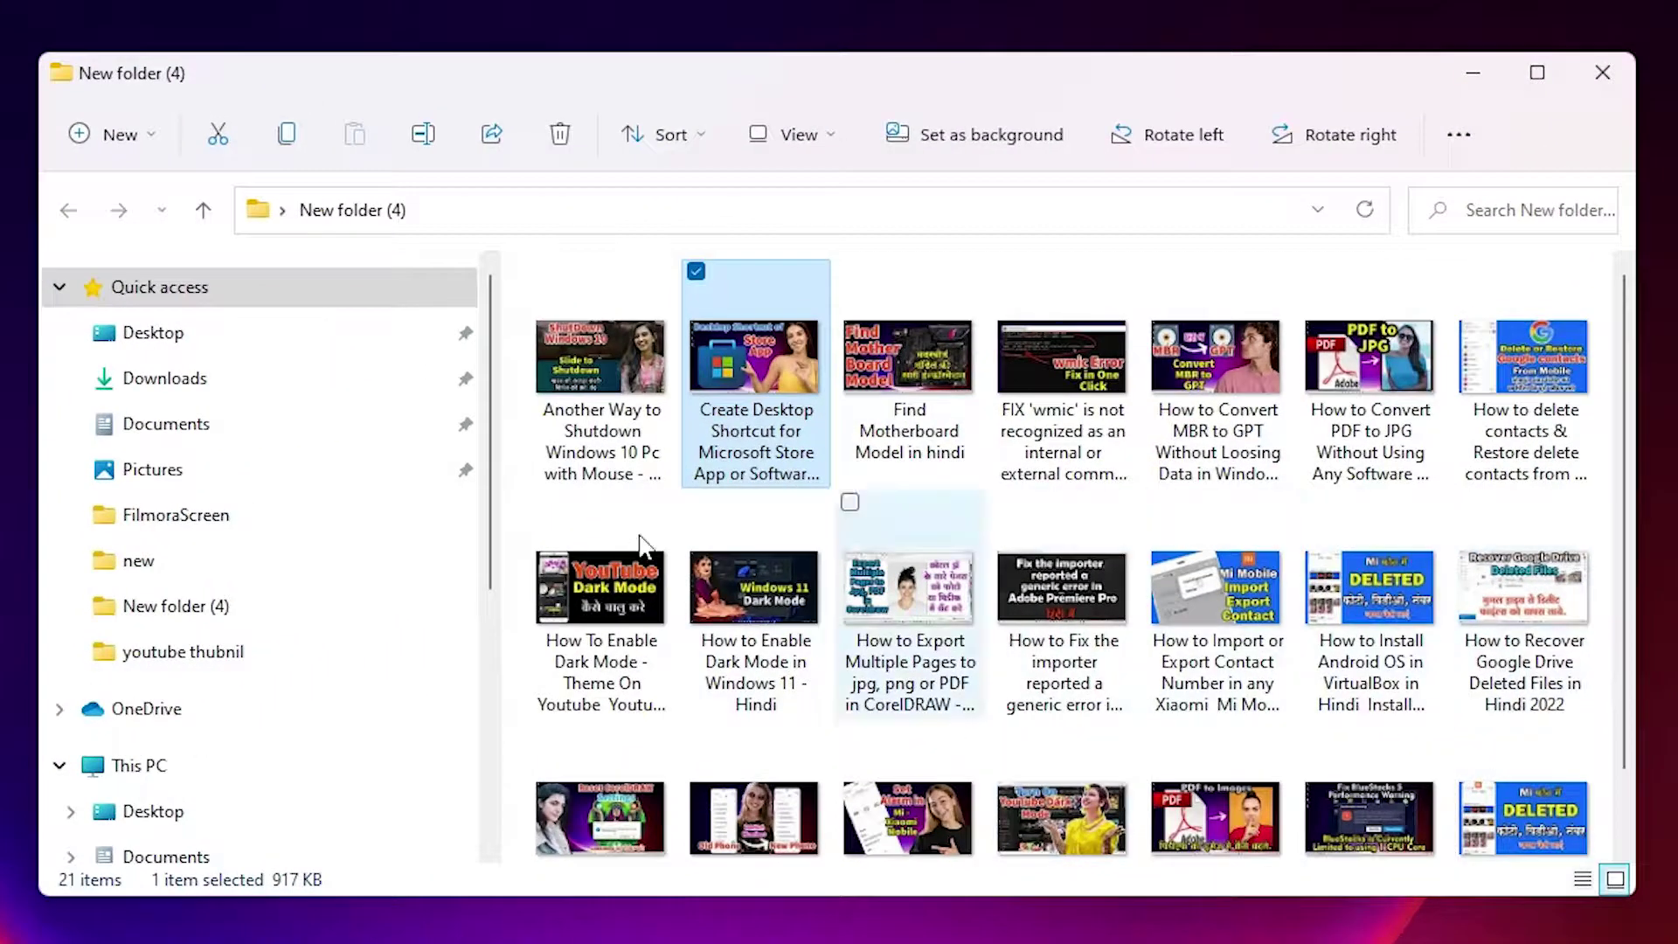
Step: View the Microsoft Store shortcut image and the next several images full-size in Photos, then close Photos
double_click(742, 402)
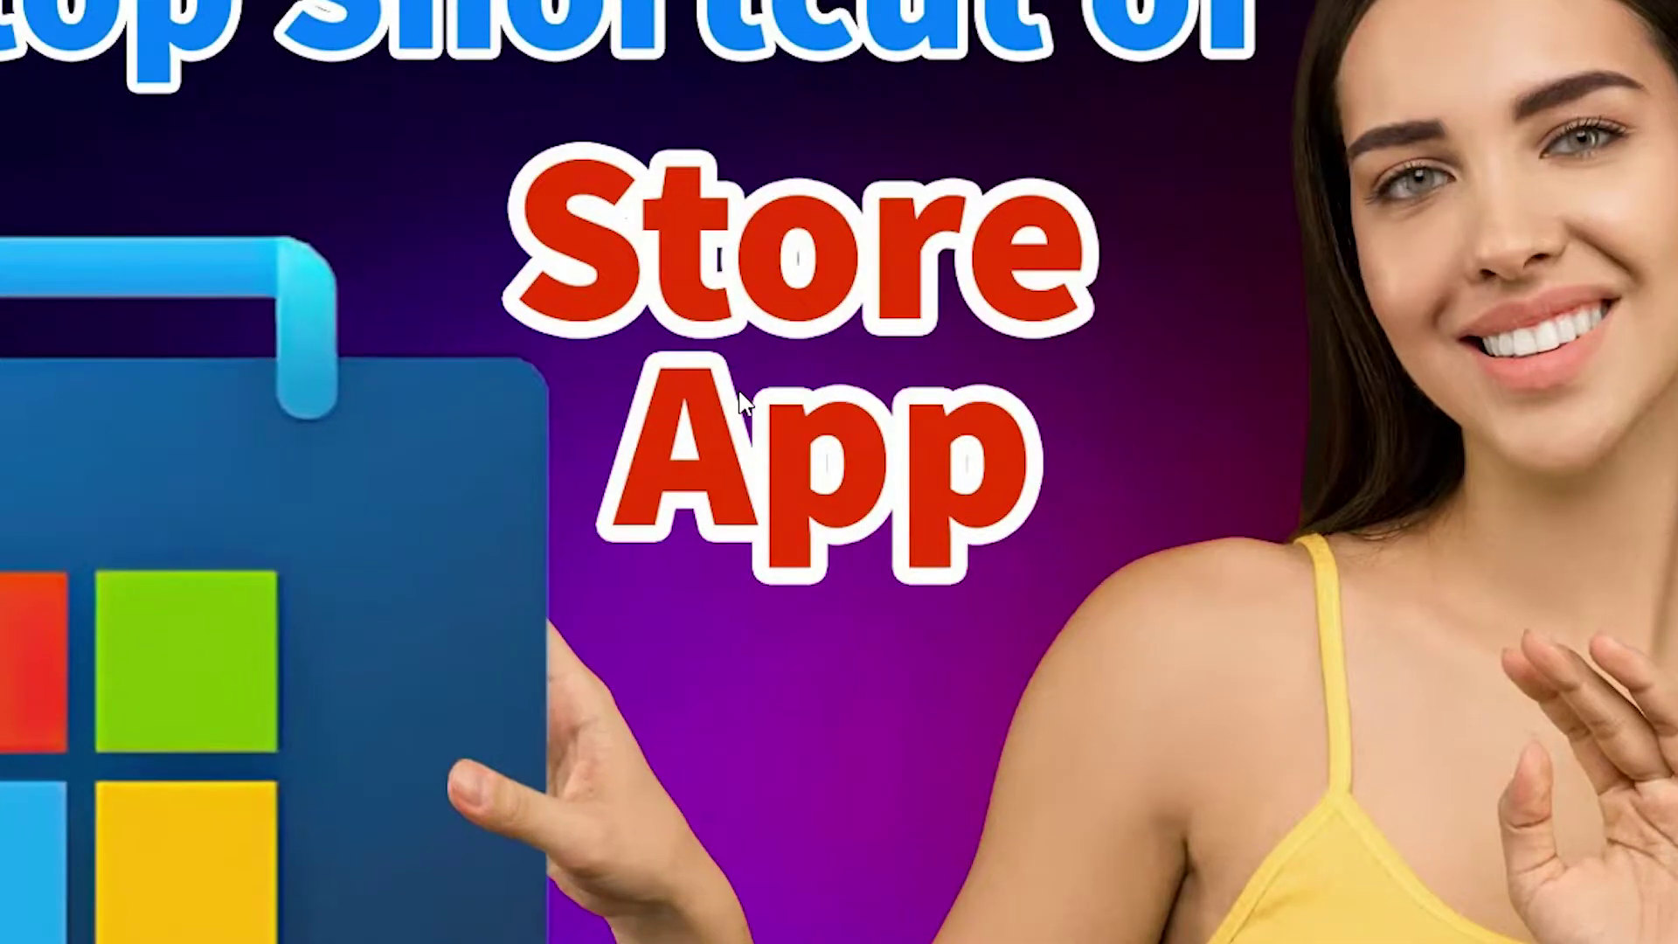
click(1652, 472)
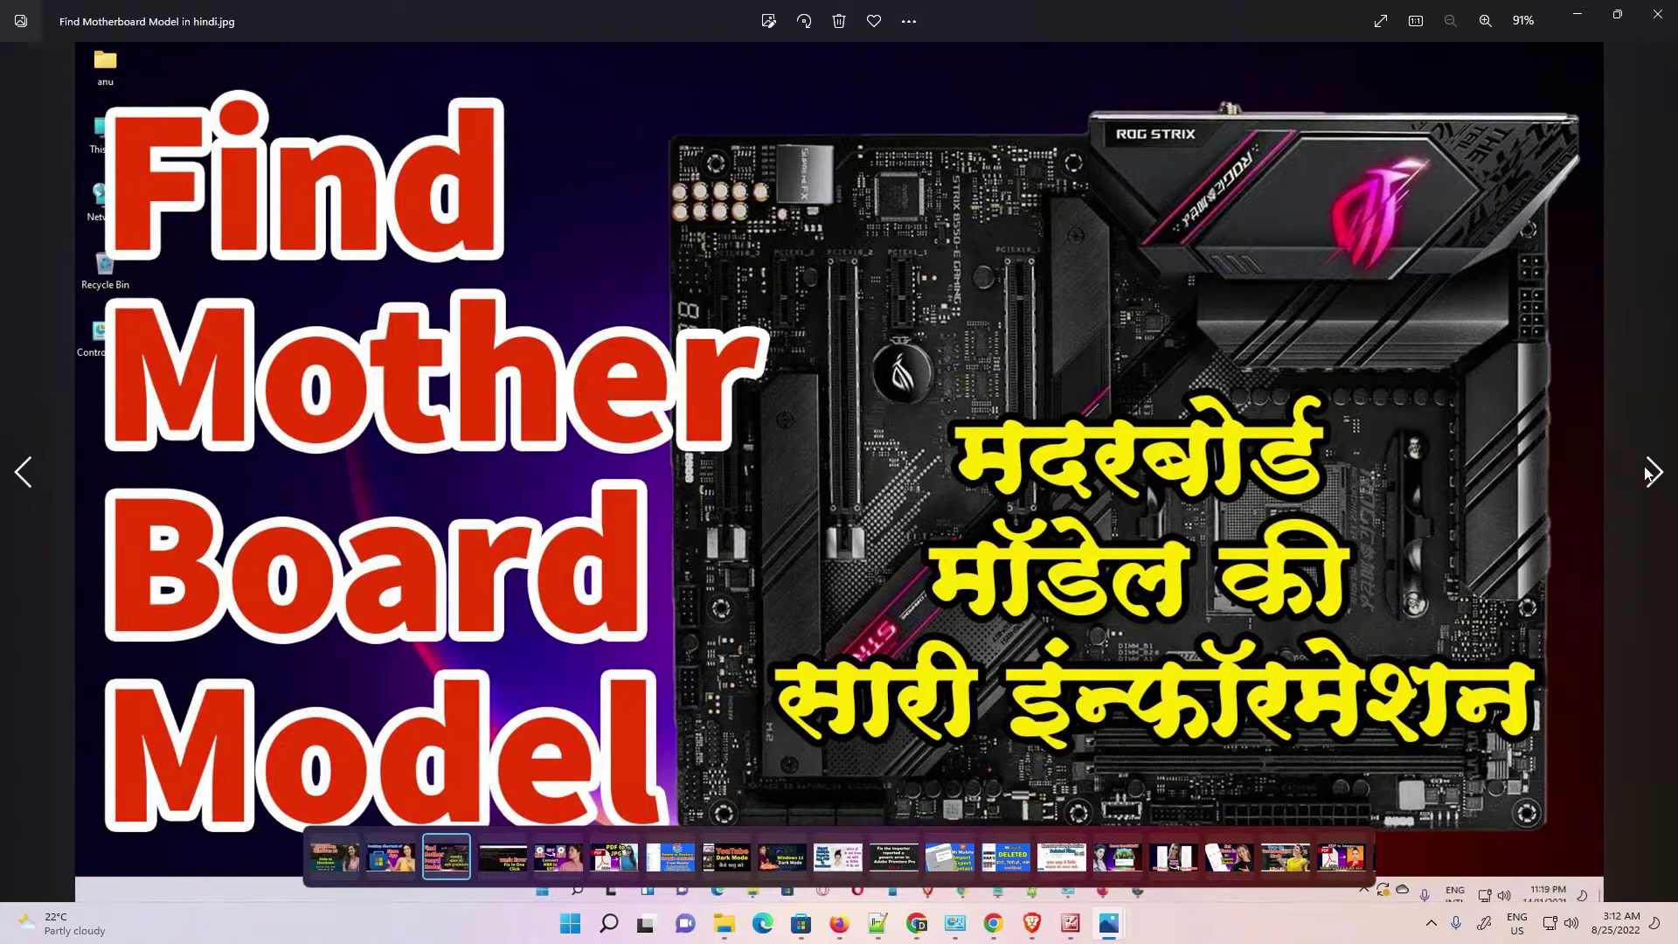
click(1651, 472)
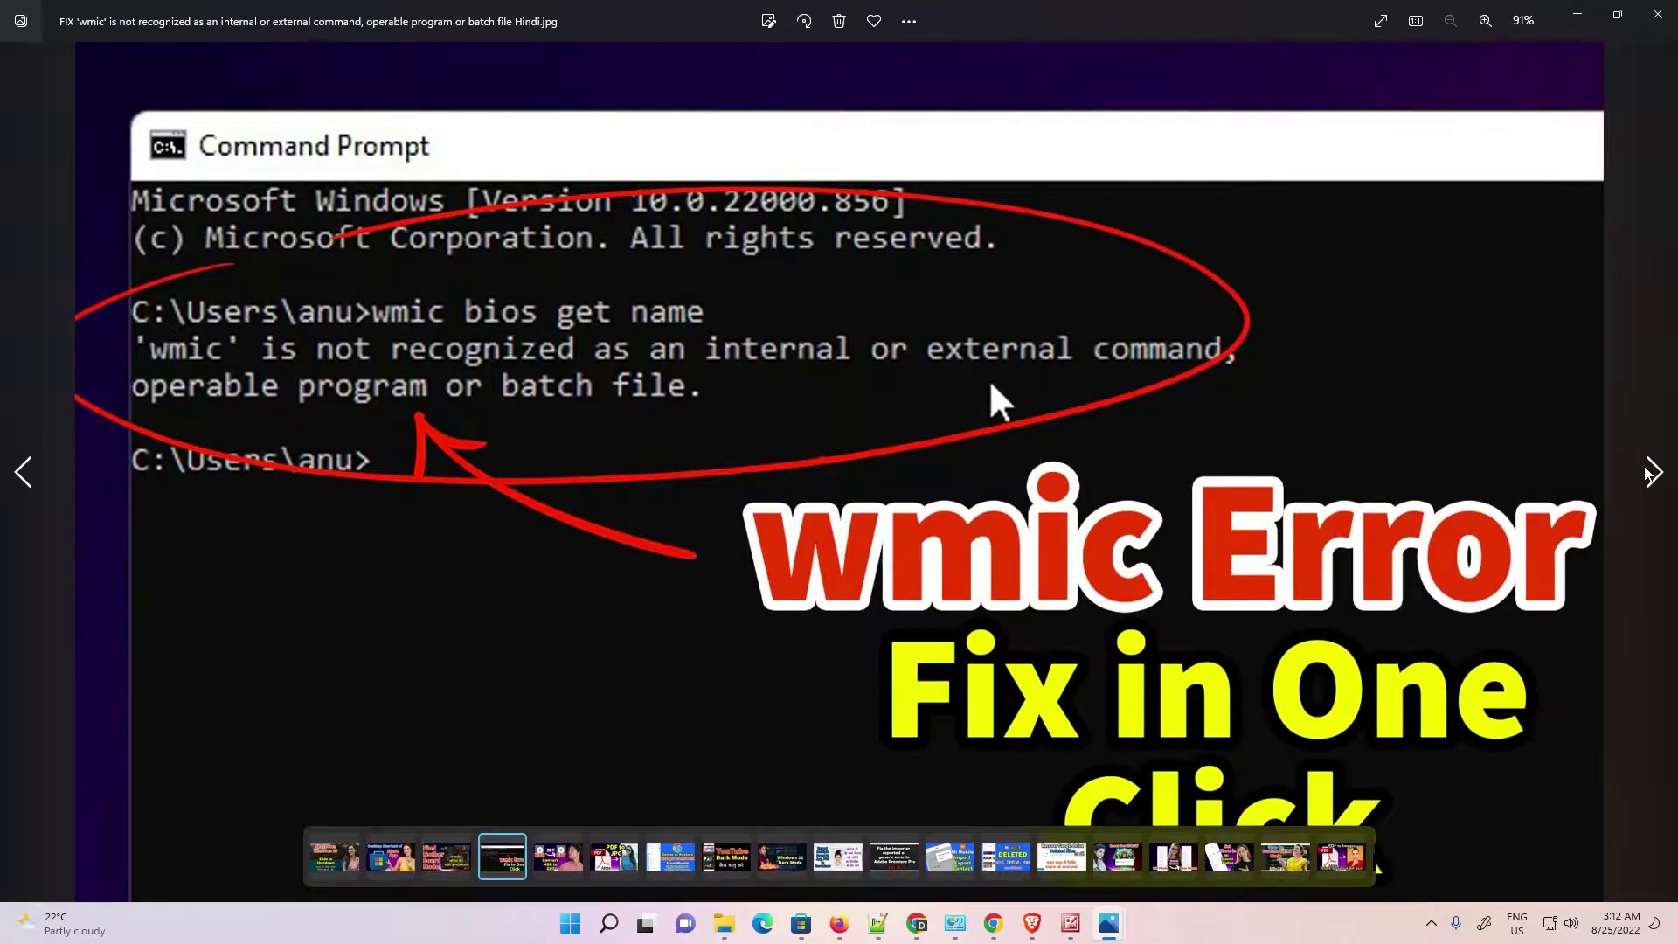
click(1652, 472)
click(1651, 472)
click(1651, 472)
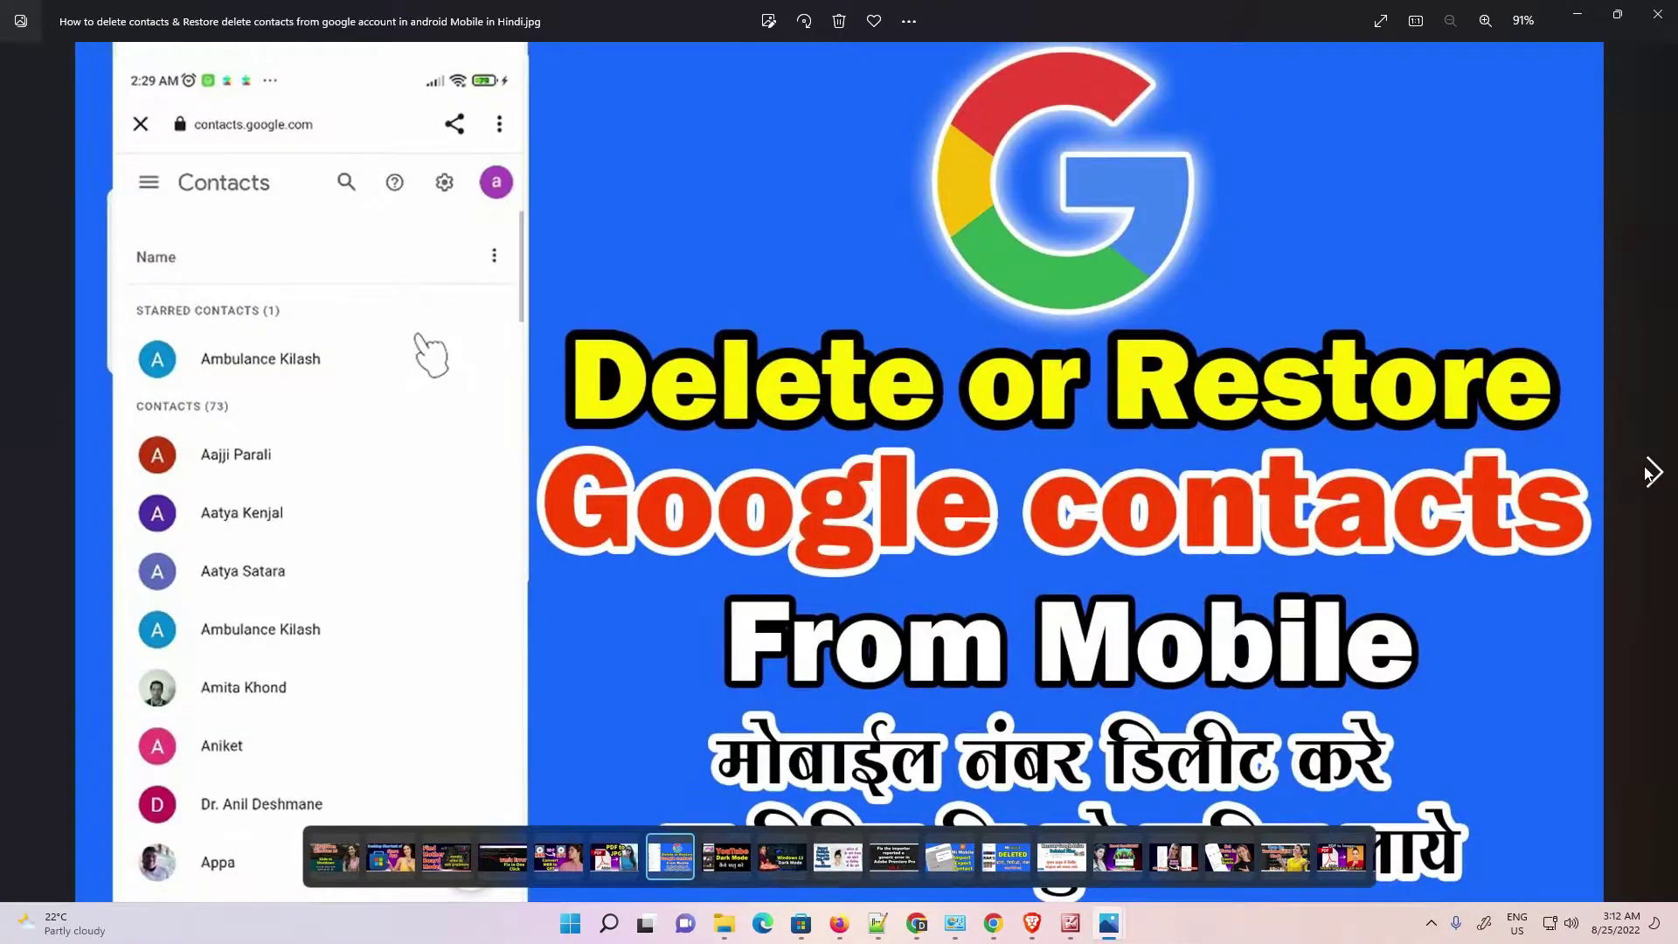
click(1658, 13)
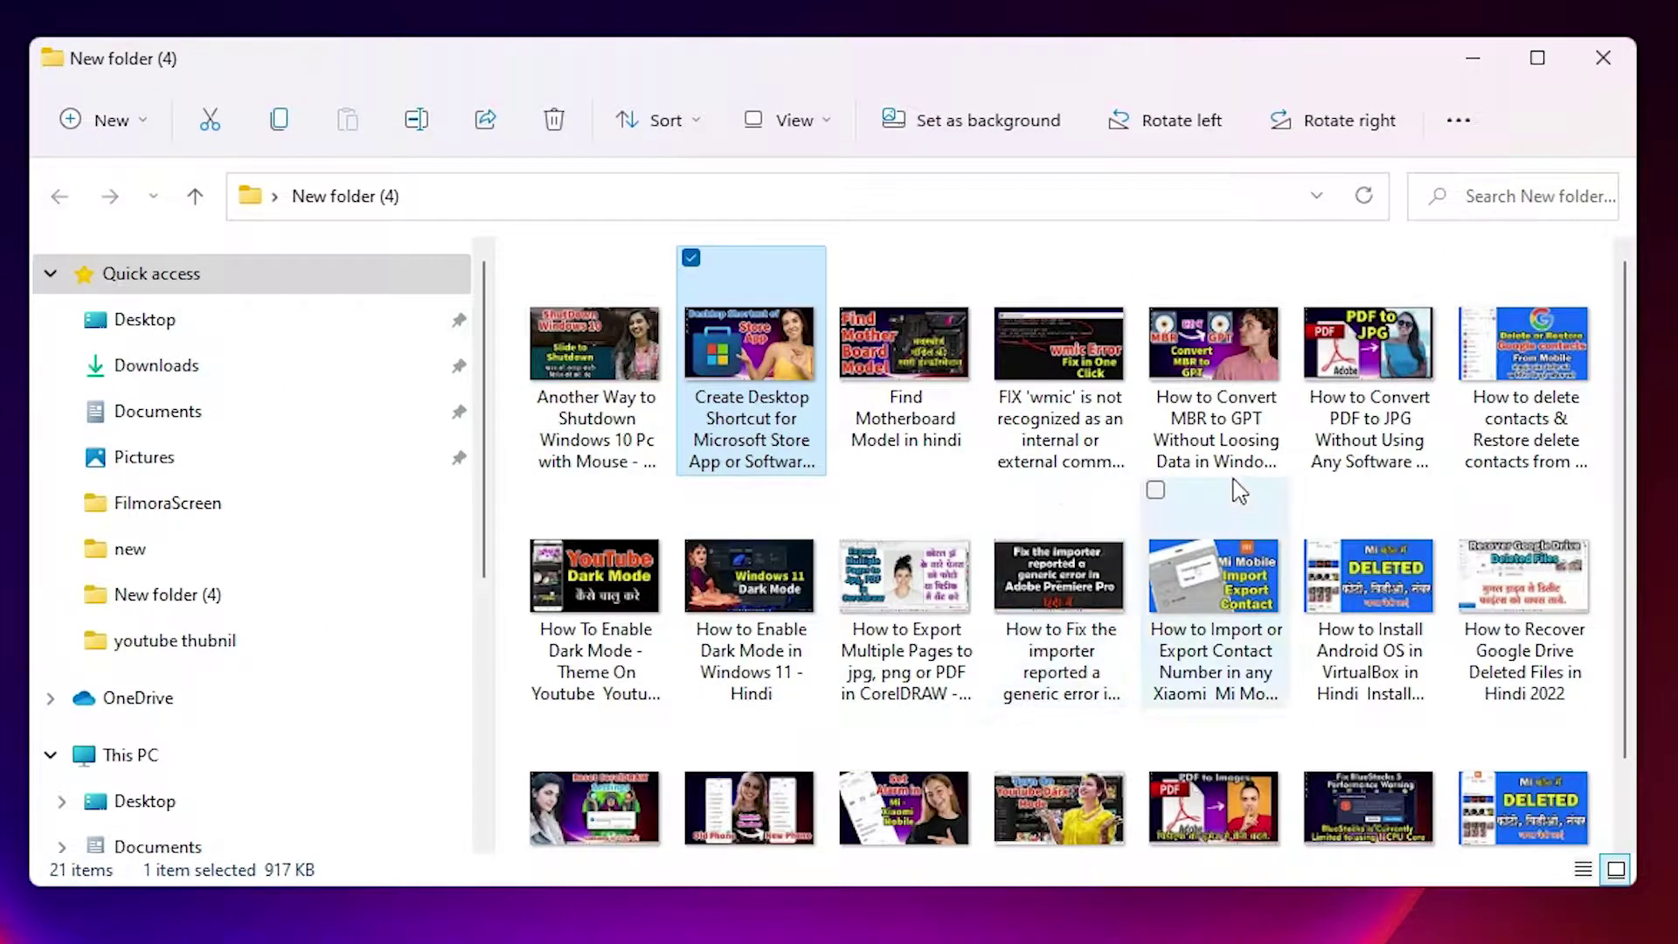
Step: Try selecting individual thumbnails, then select all 21 images (16.5 MB) in New folder (4) with Ctrl+A
click(1079, 401)
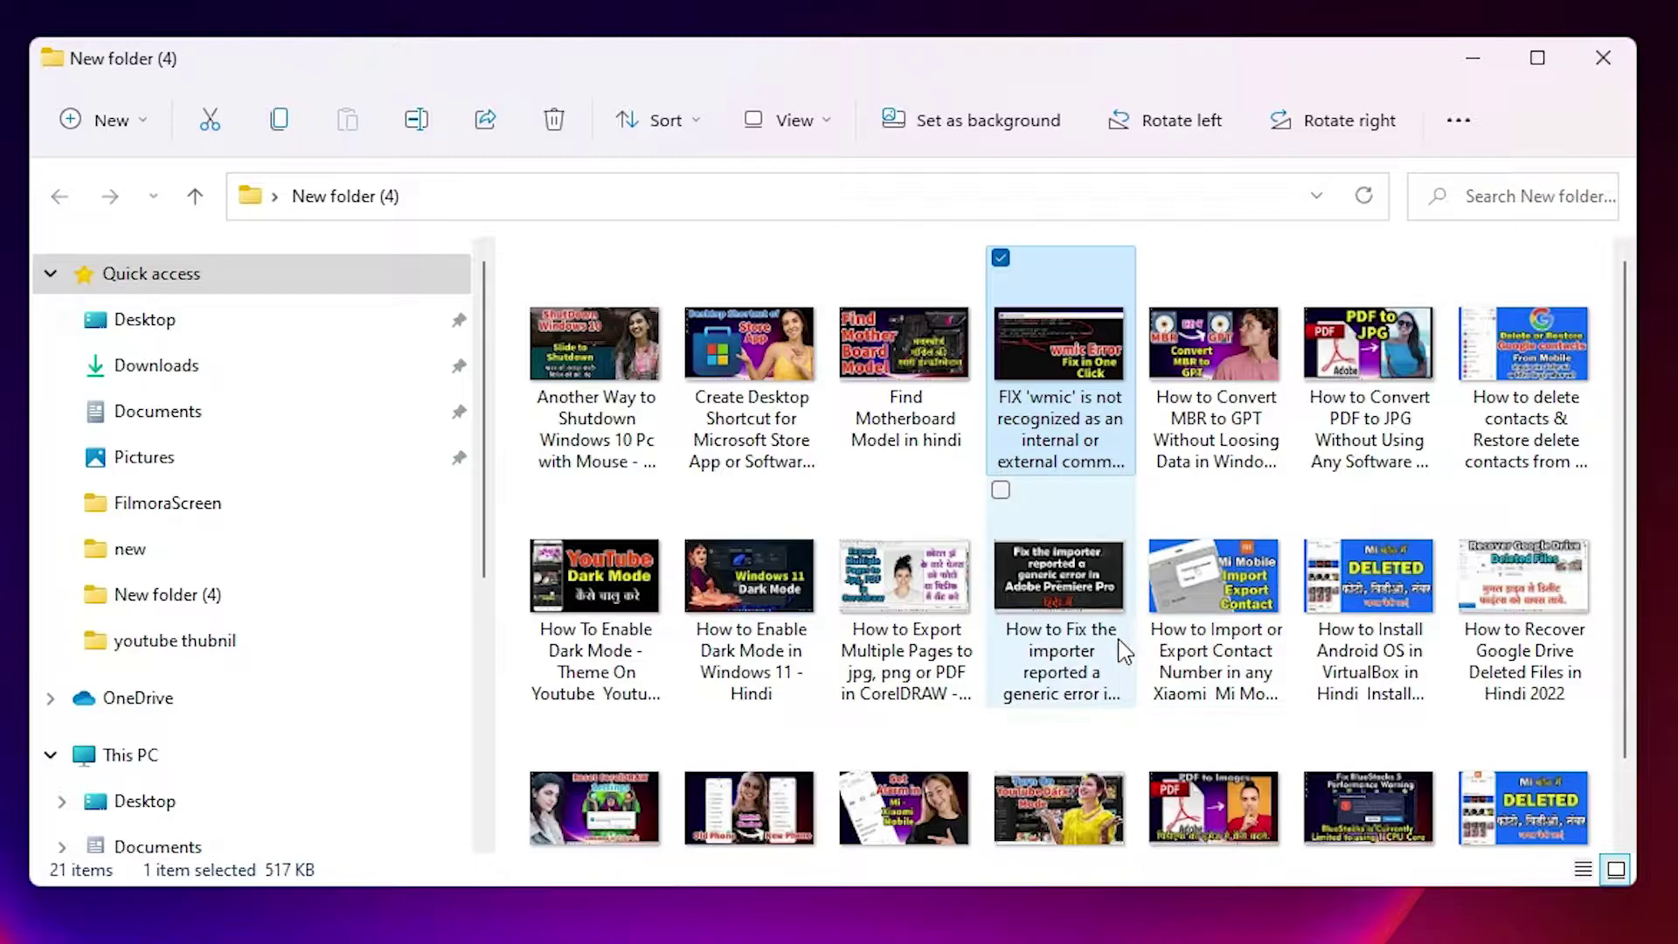
key(ctrl+a)
click(1093, 669)
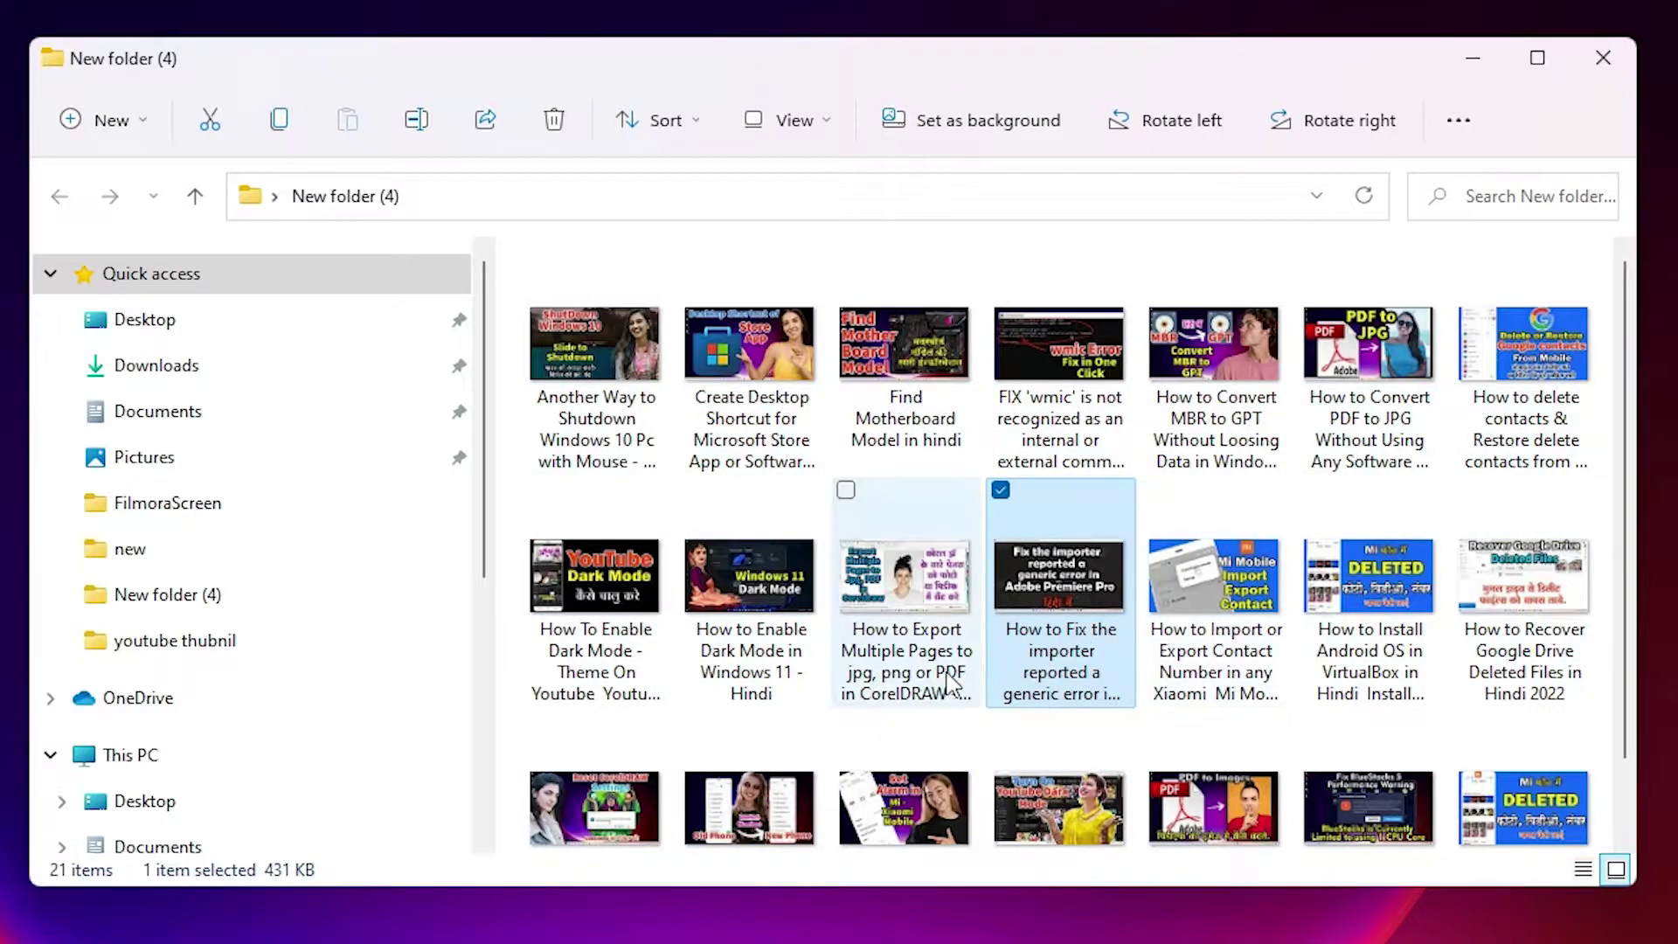
click(889, 615)
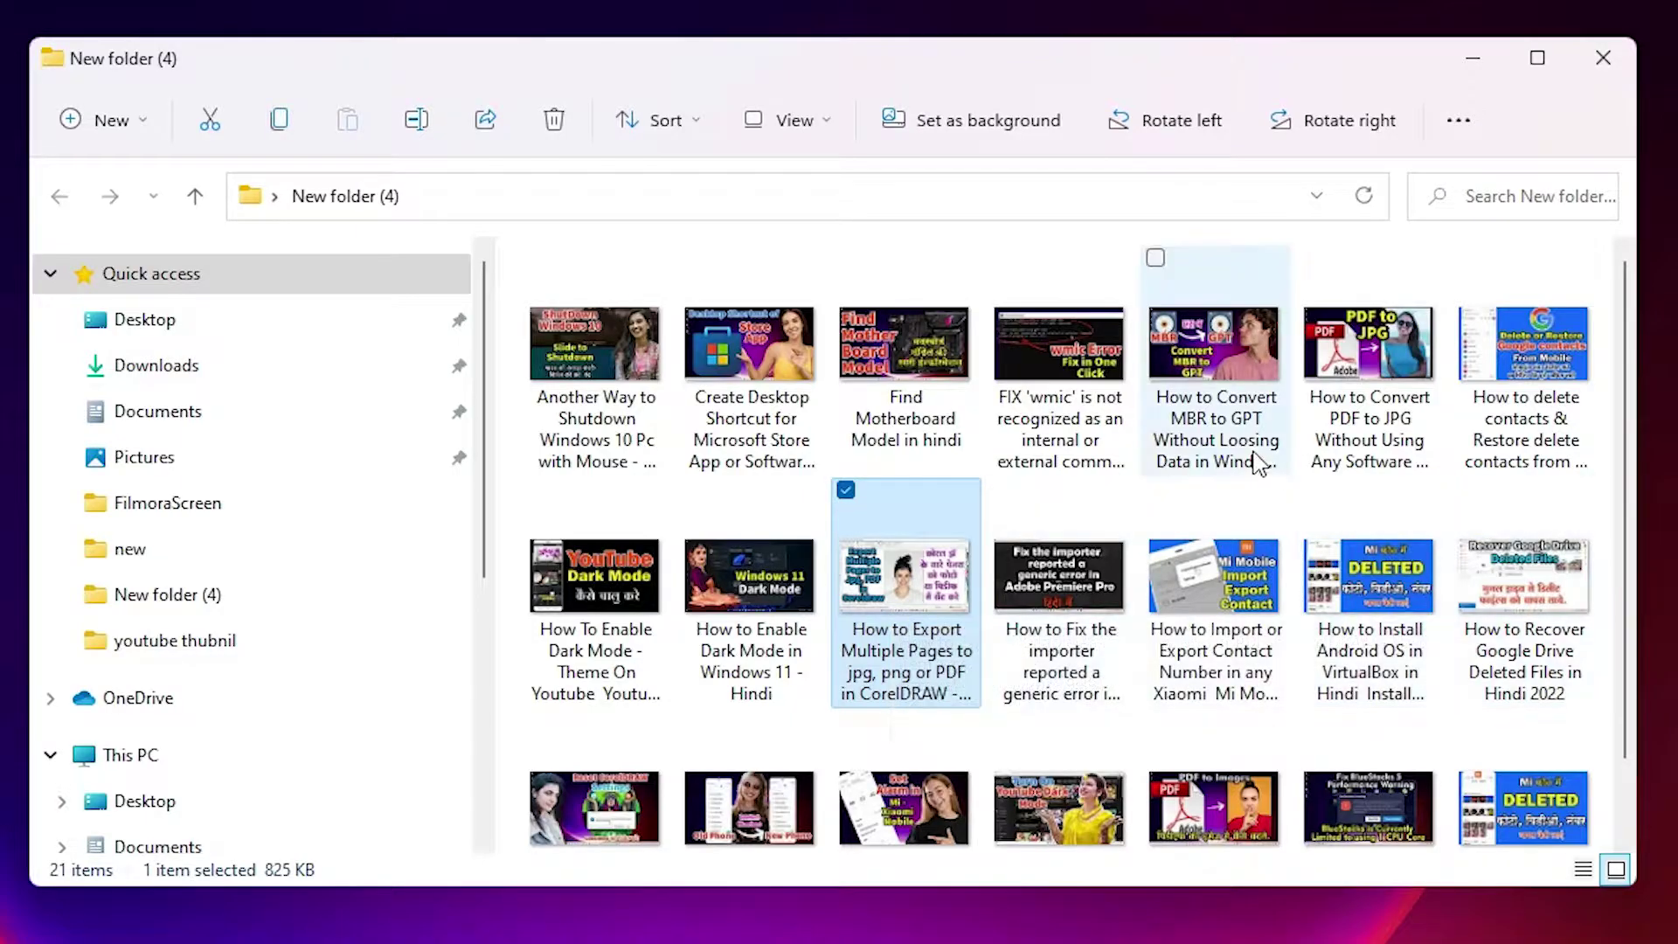
ctrl+click(1060, 367)
ctrl+click(1215, 367)
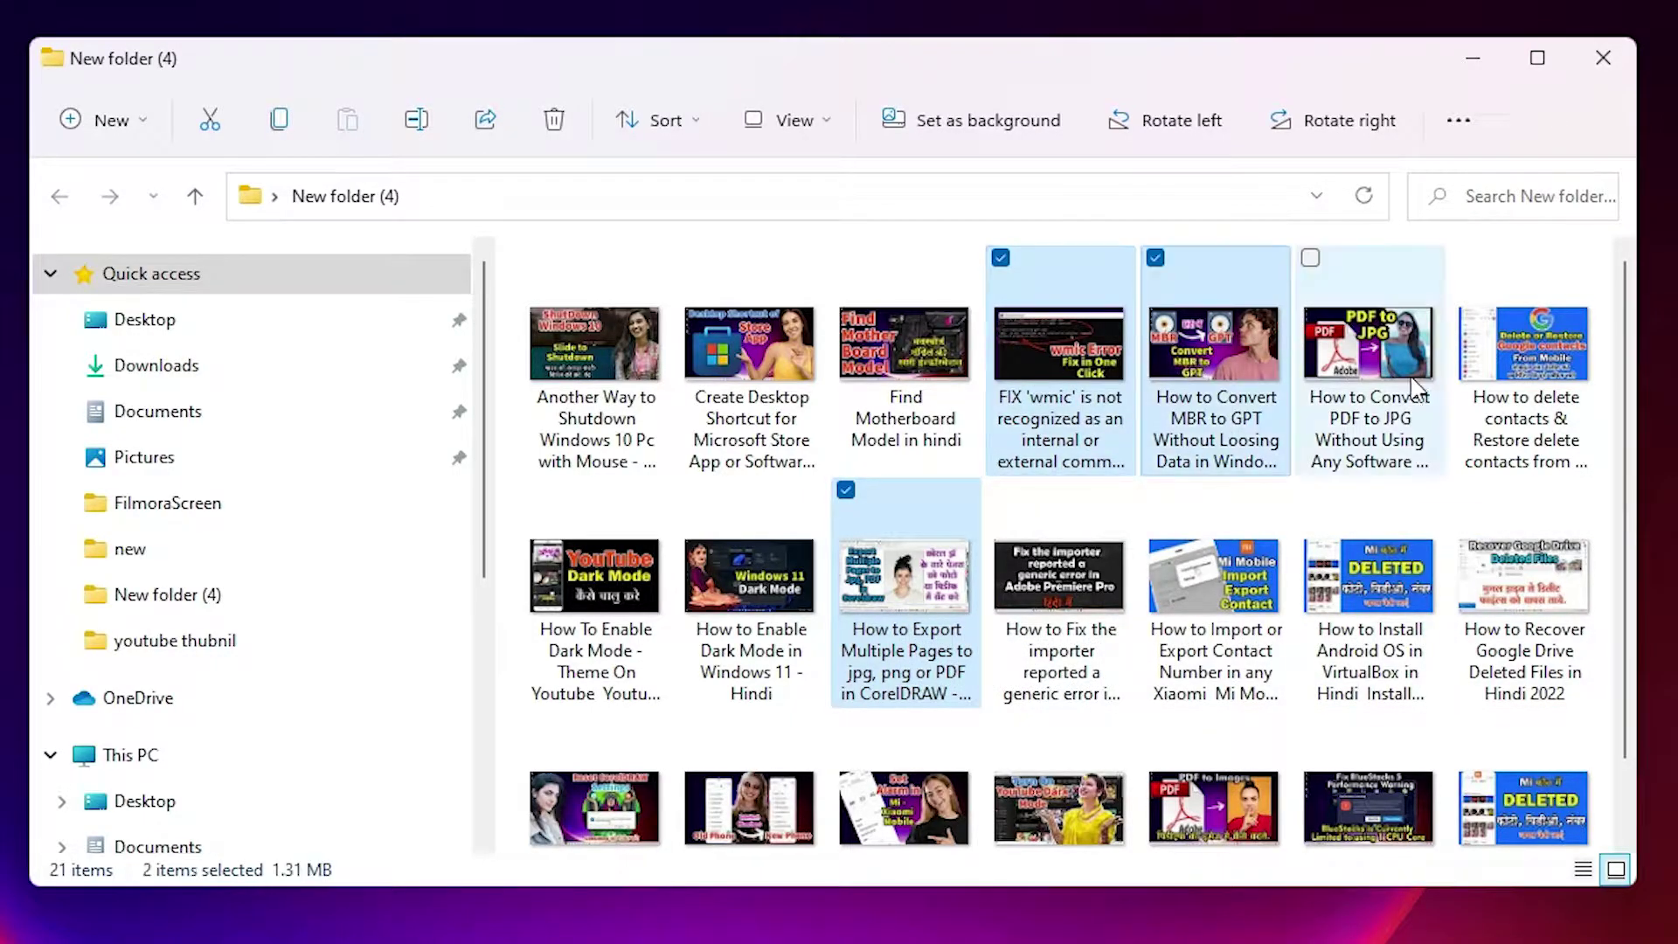
ctrl+click(1414, 387)
ctrl+click(1531, 594)
ctrl+click(1390, 603)
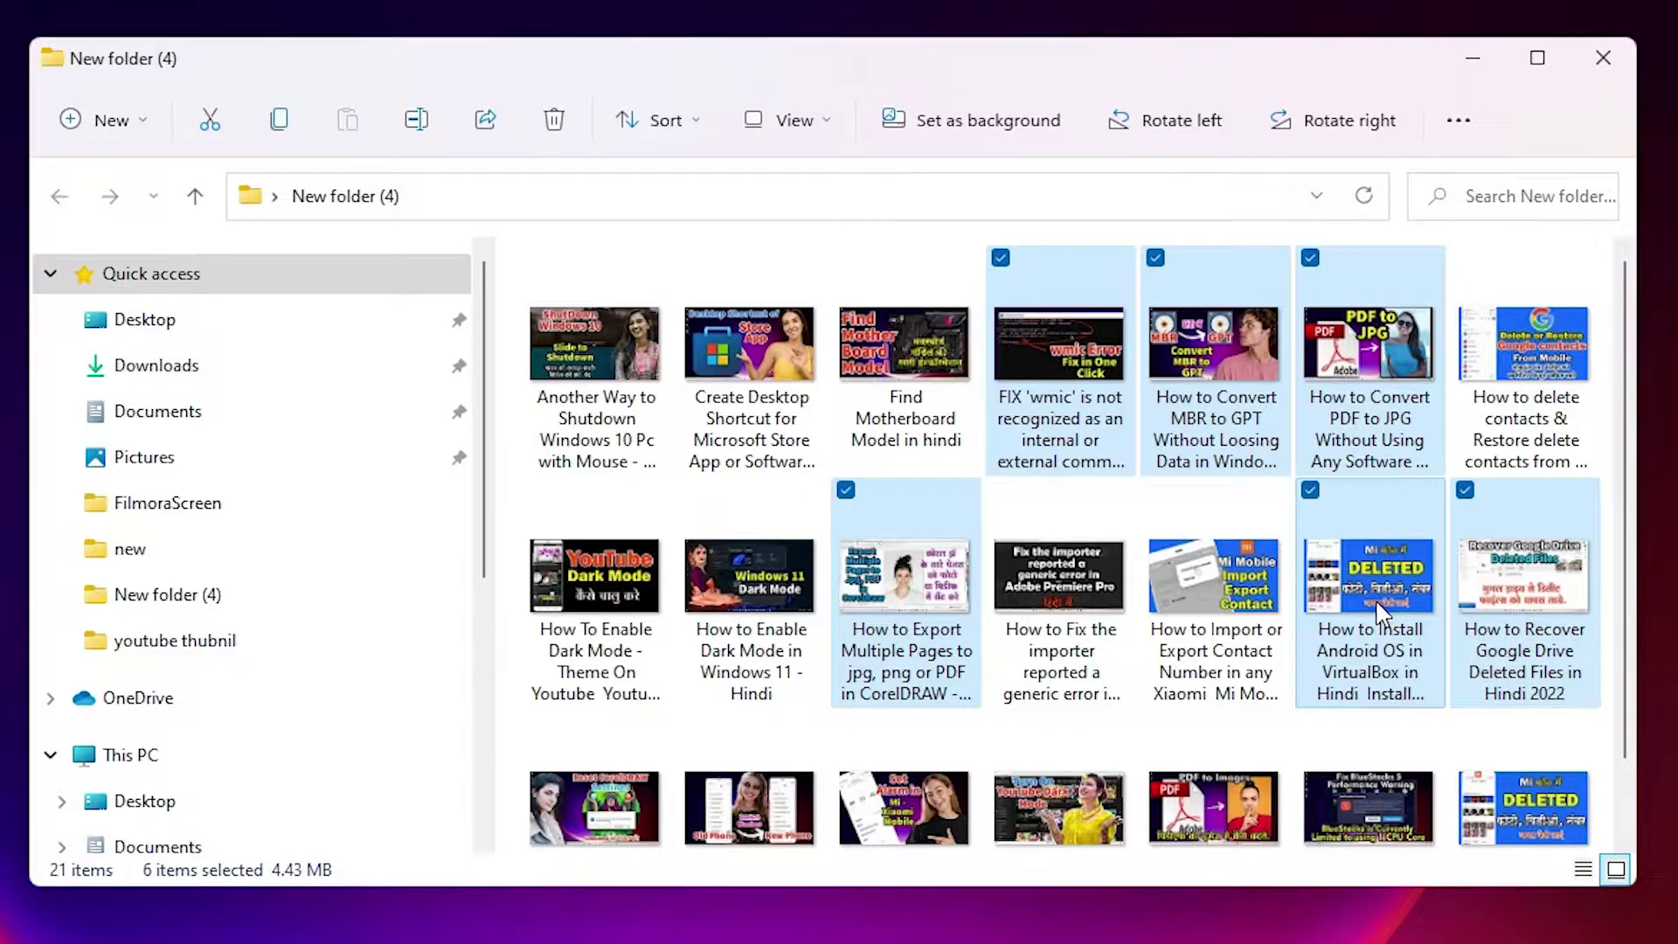
key(ctrl+a)
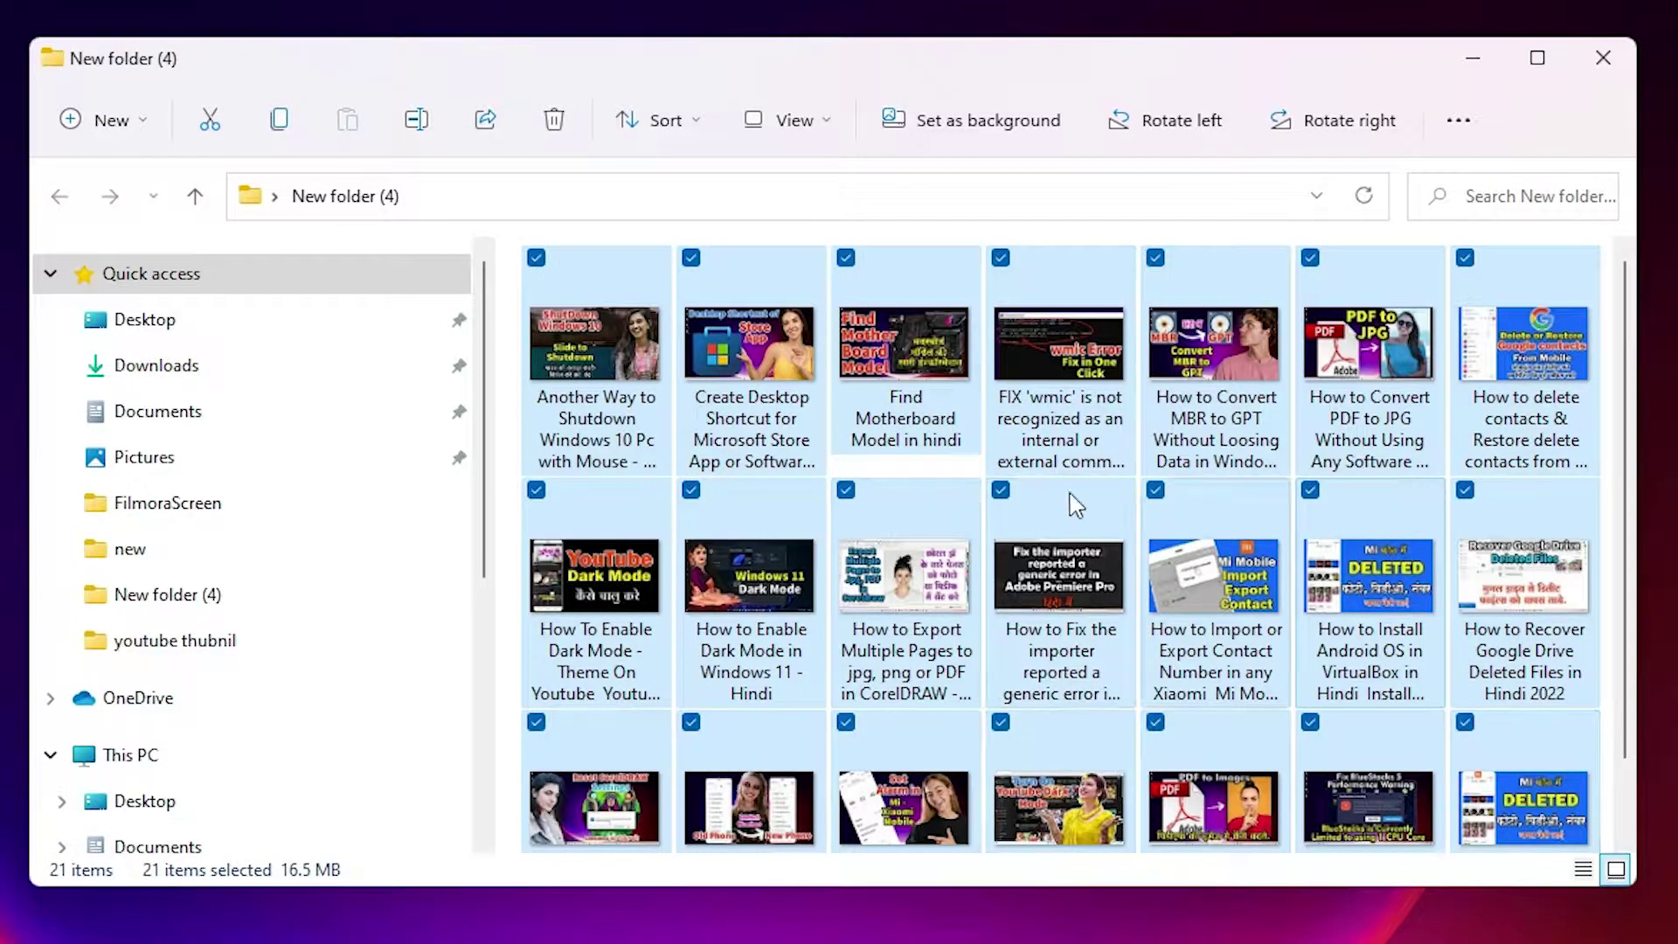
Step: Open the extended context menu for the 21 selected images and show its Send to destinations
right_click(901, 584)
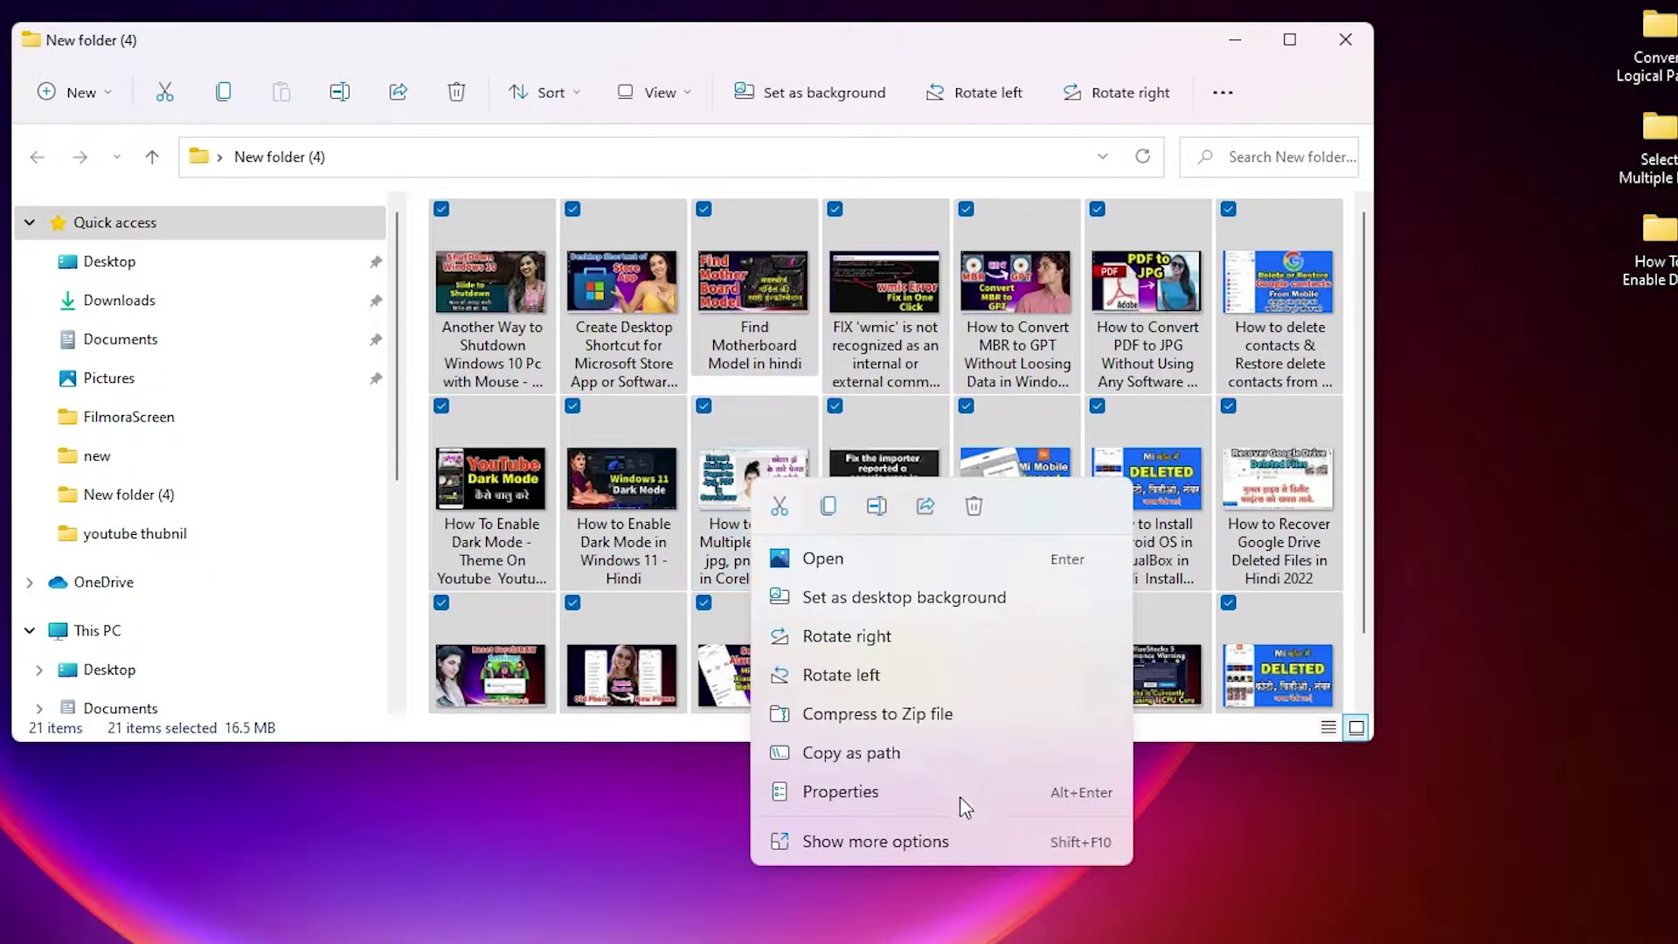
click(935, 841)
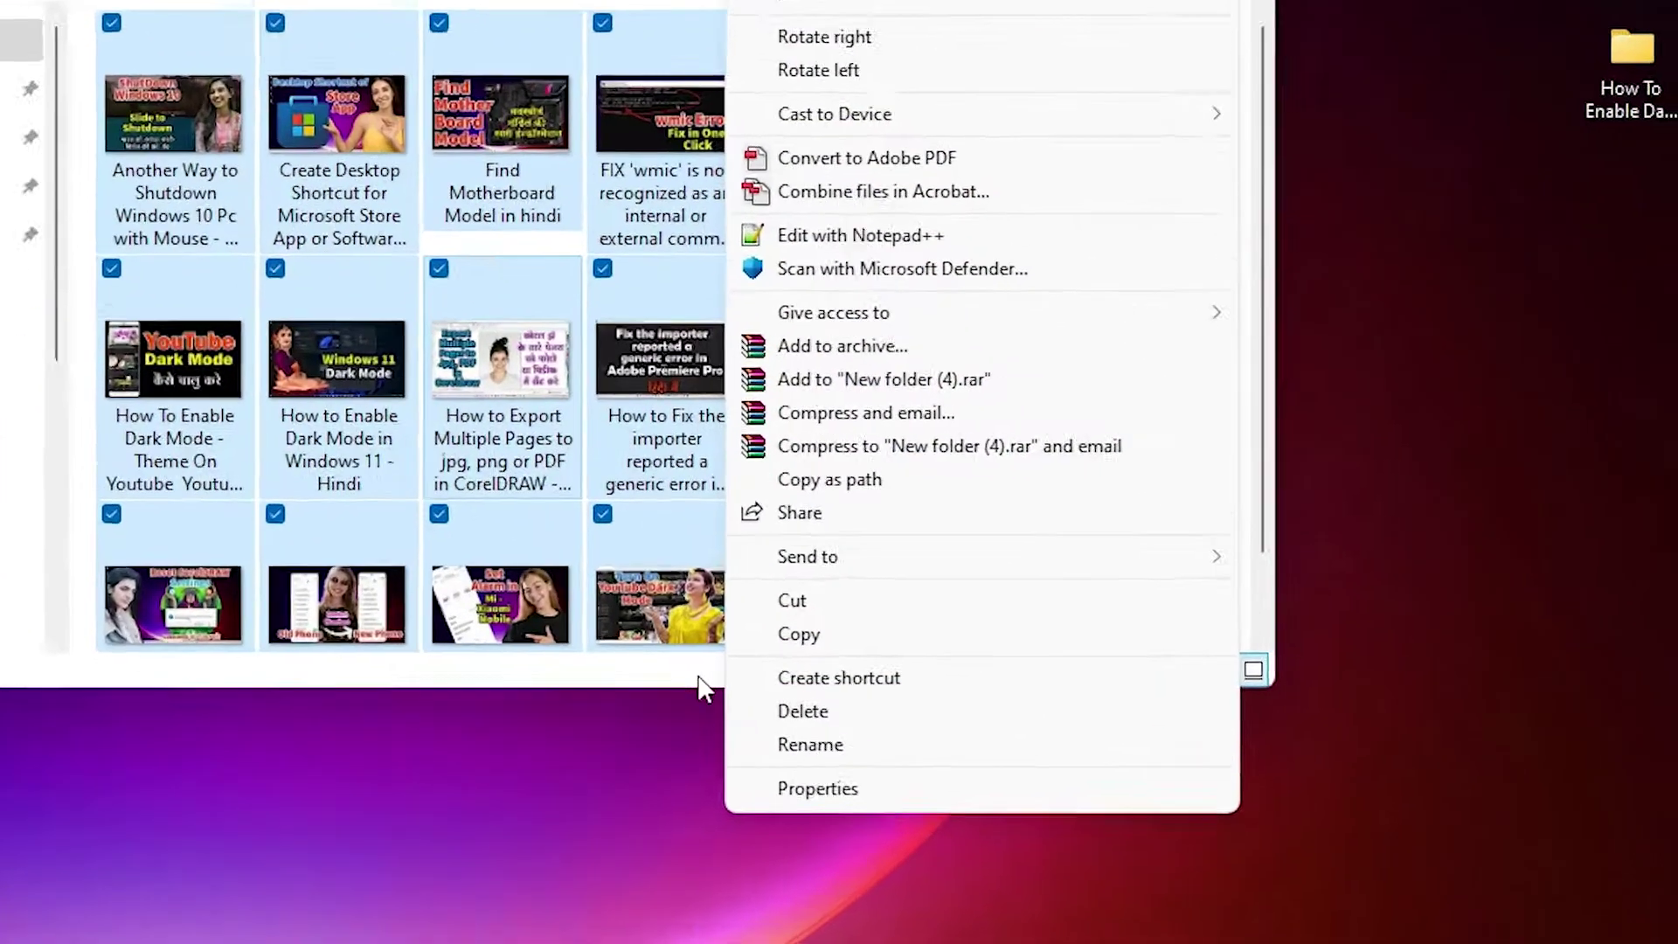
mouse_move(985, 639)
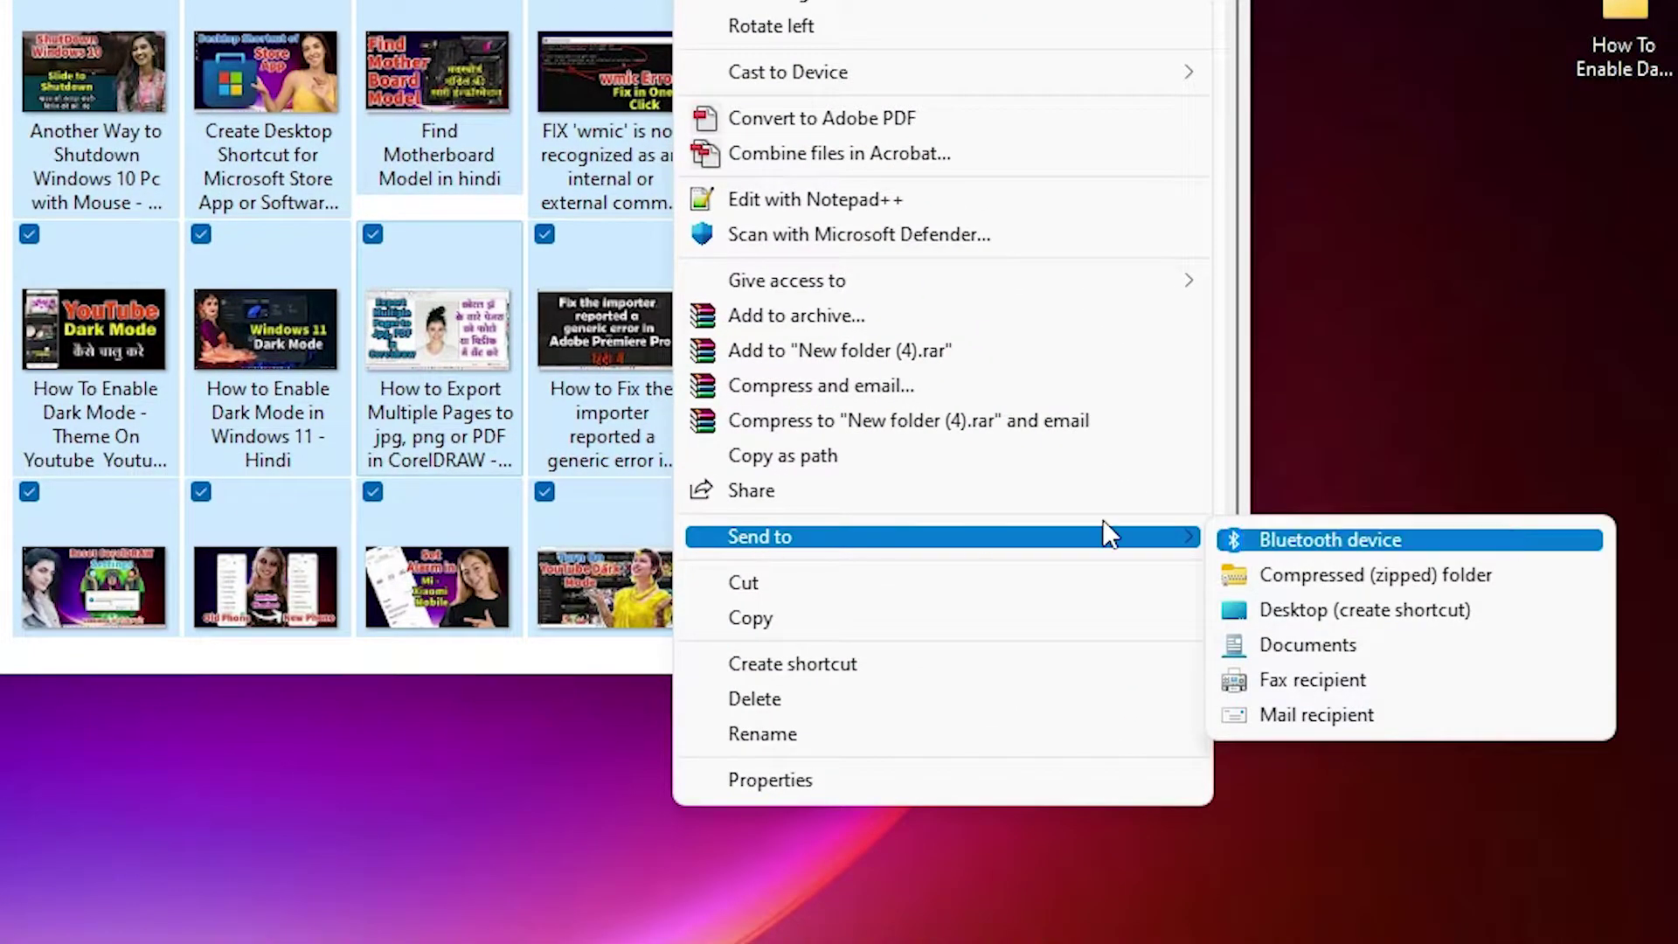
Step: Send the 21 images to Mail recipient, resized to Smaller: 640 x 480, and attach them
click(1336, 715)
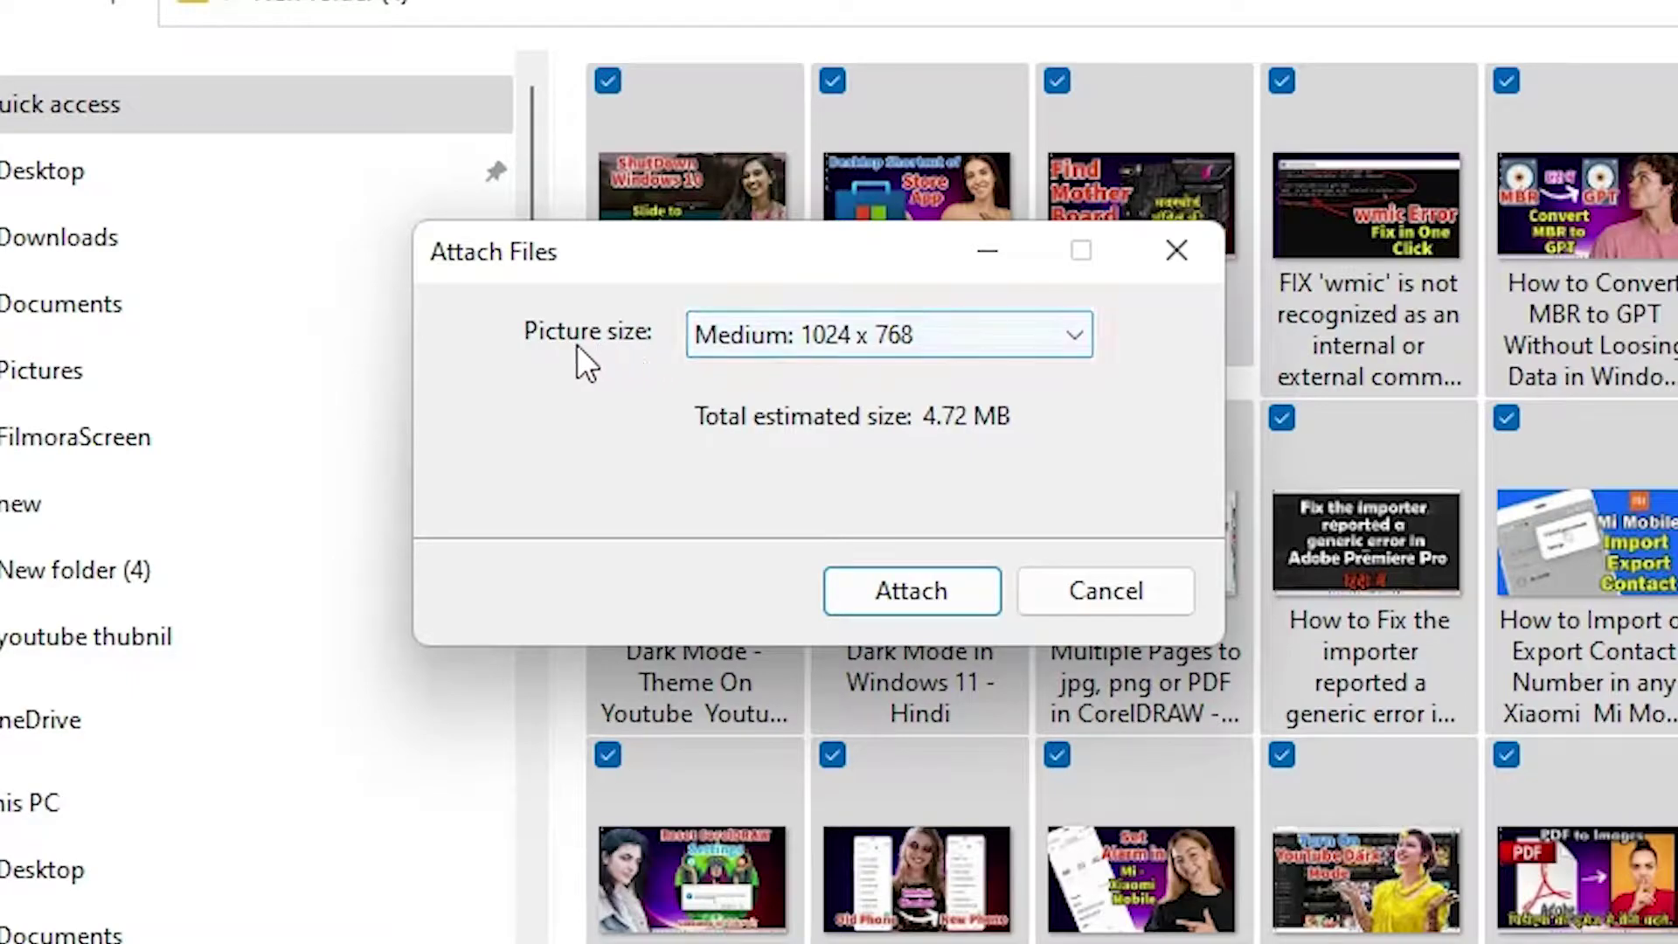
click(772, 338)
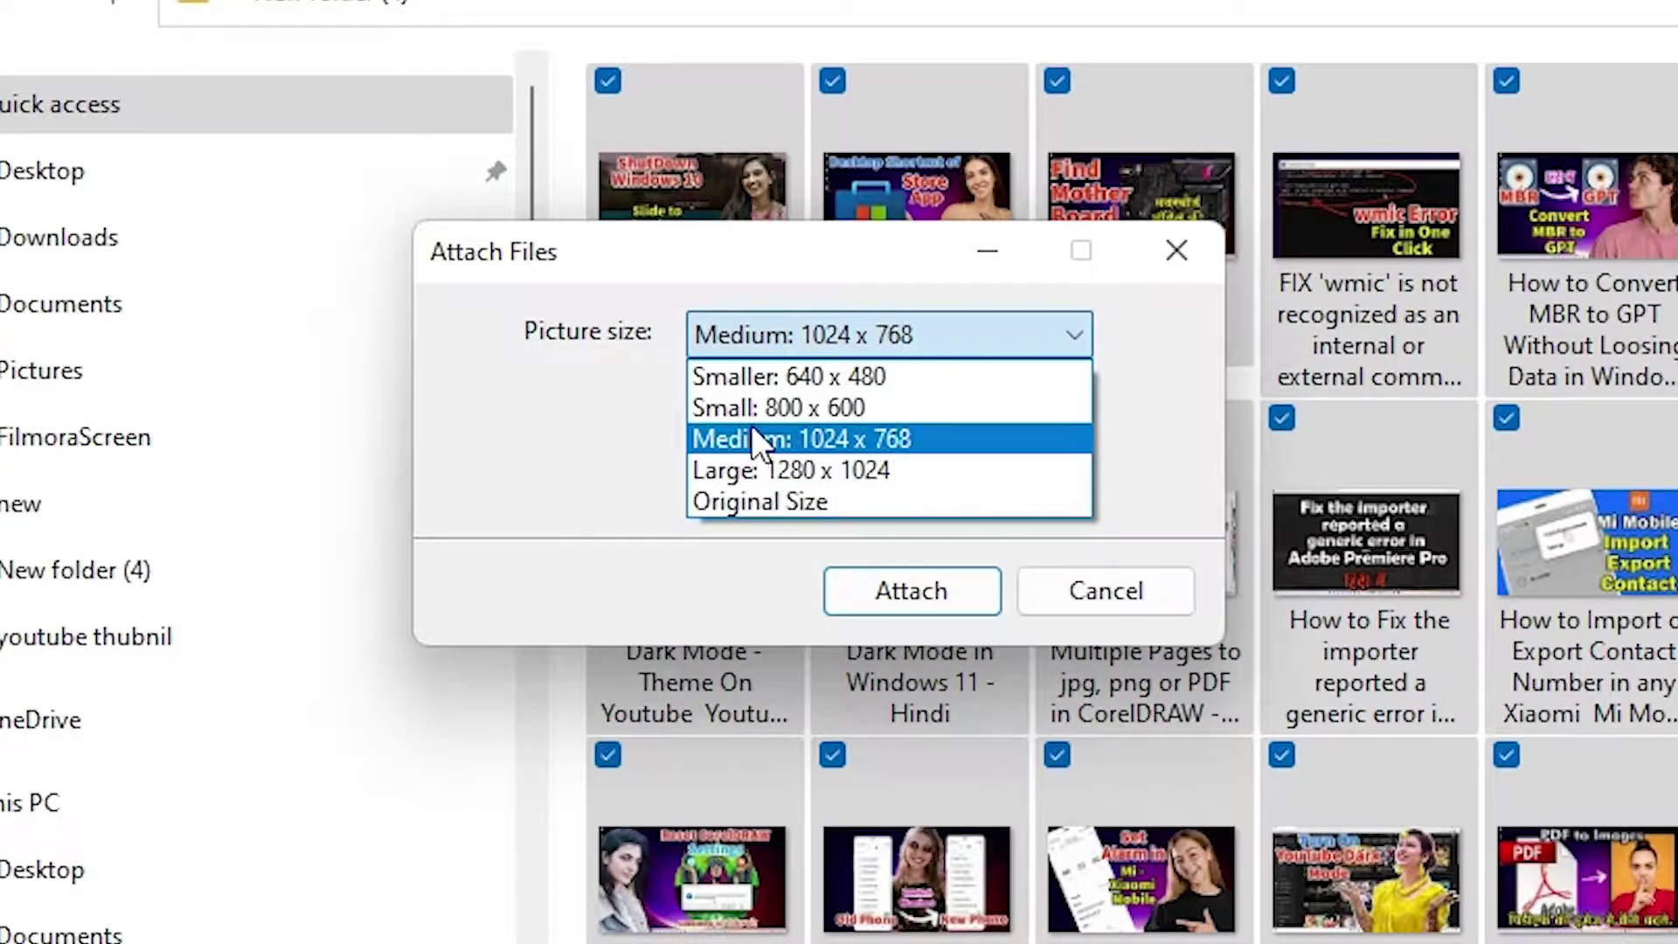
click(787, 379)
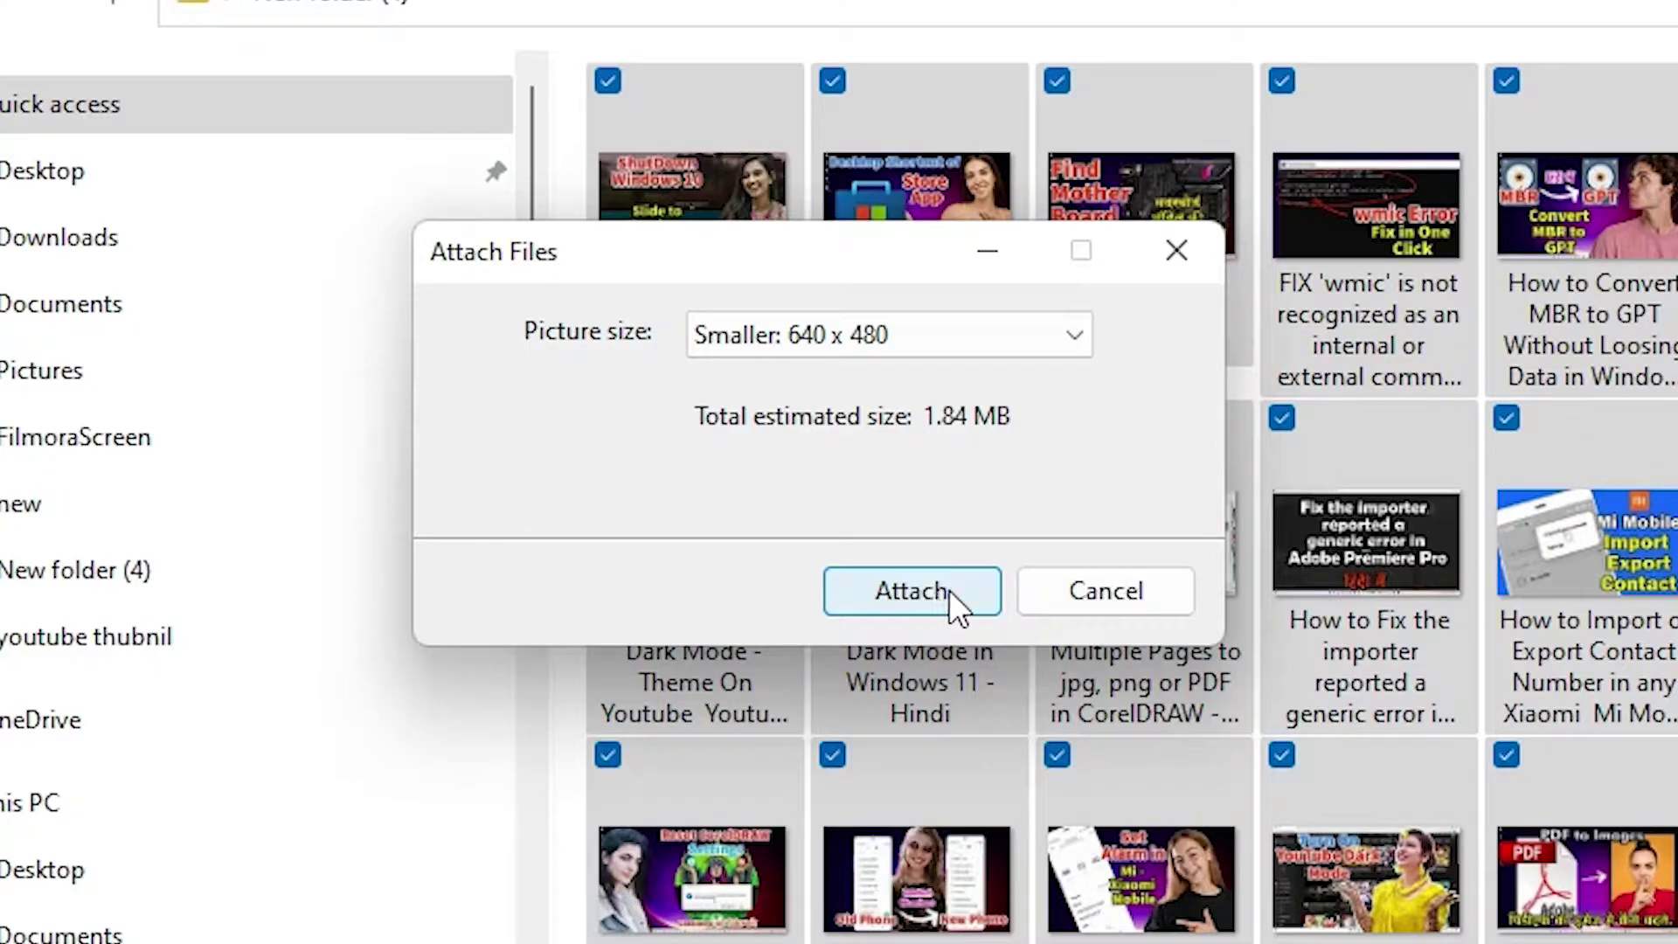
click(899, 598)
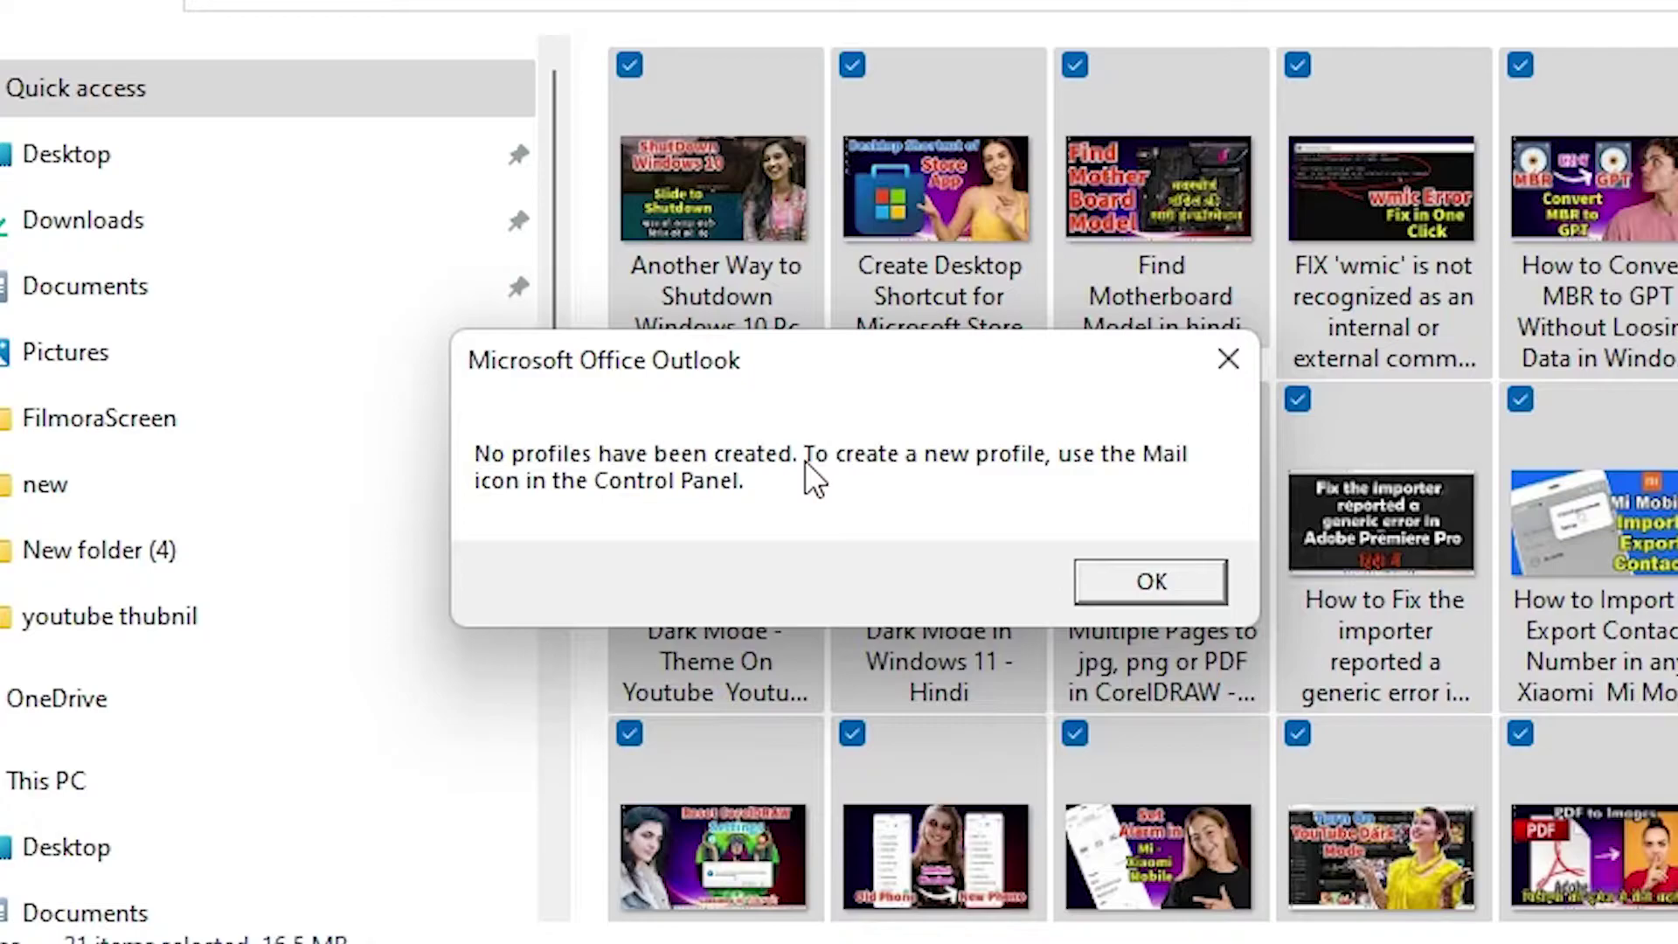
Step: Dismiss the Outlook no-profile warning and open the %temp% folder from Start search
click(1228, 358)
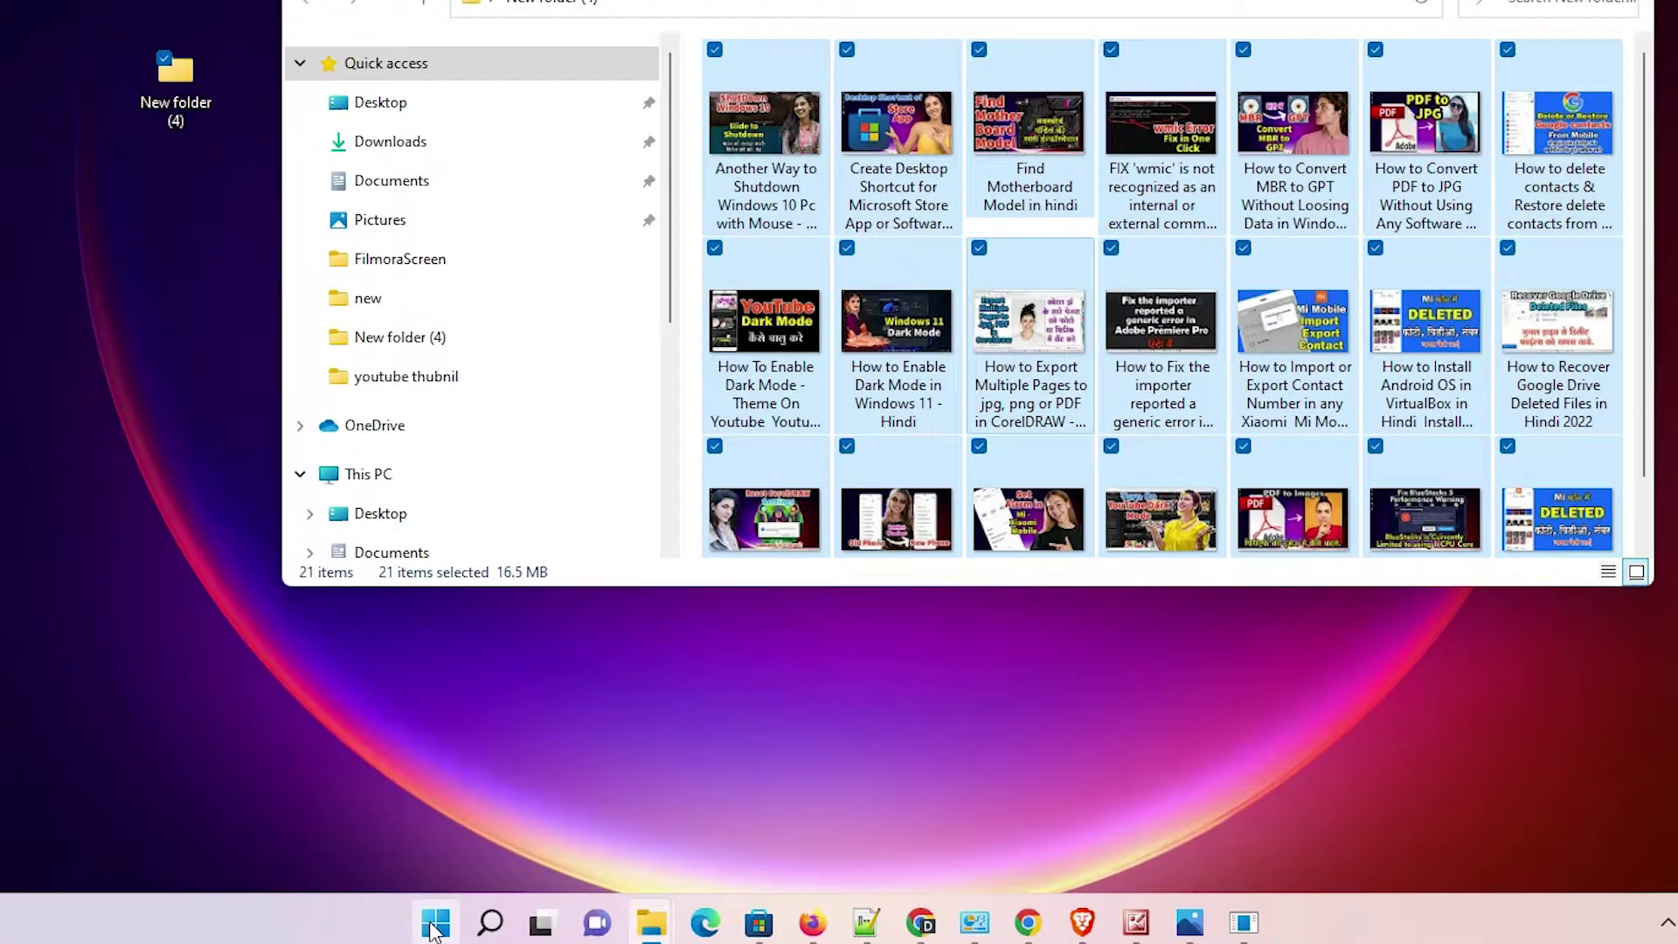
click(550, 924)
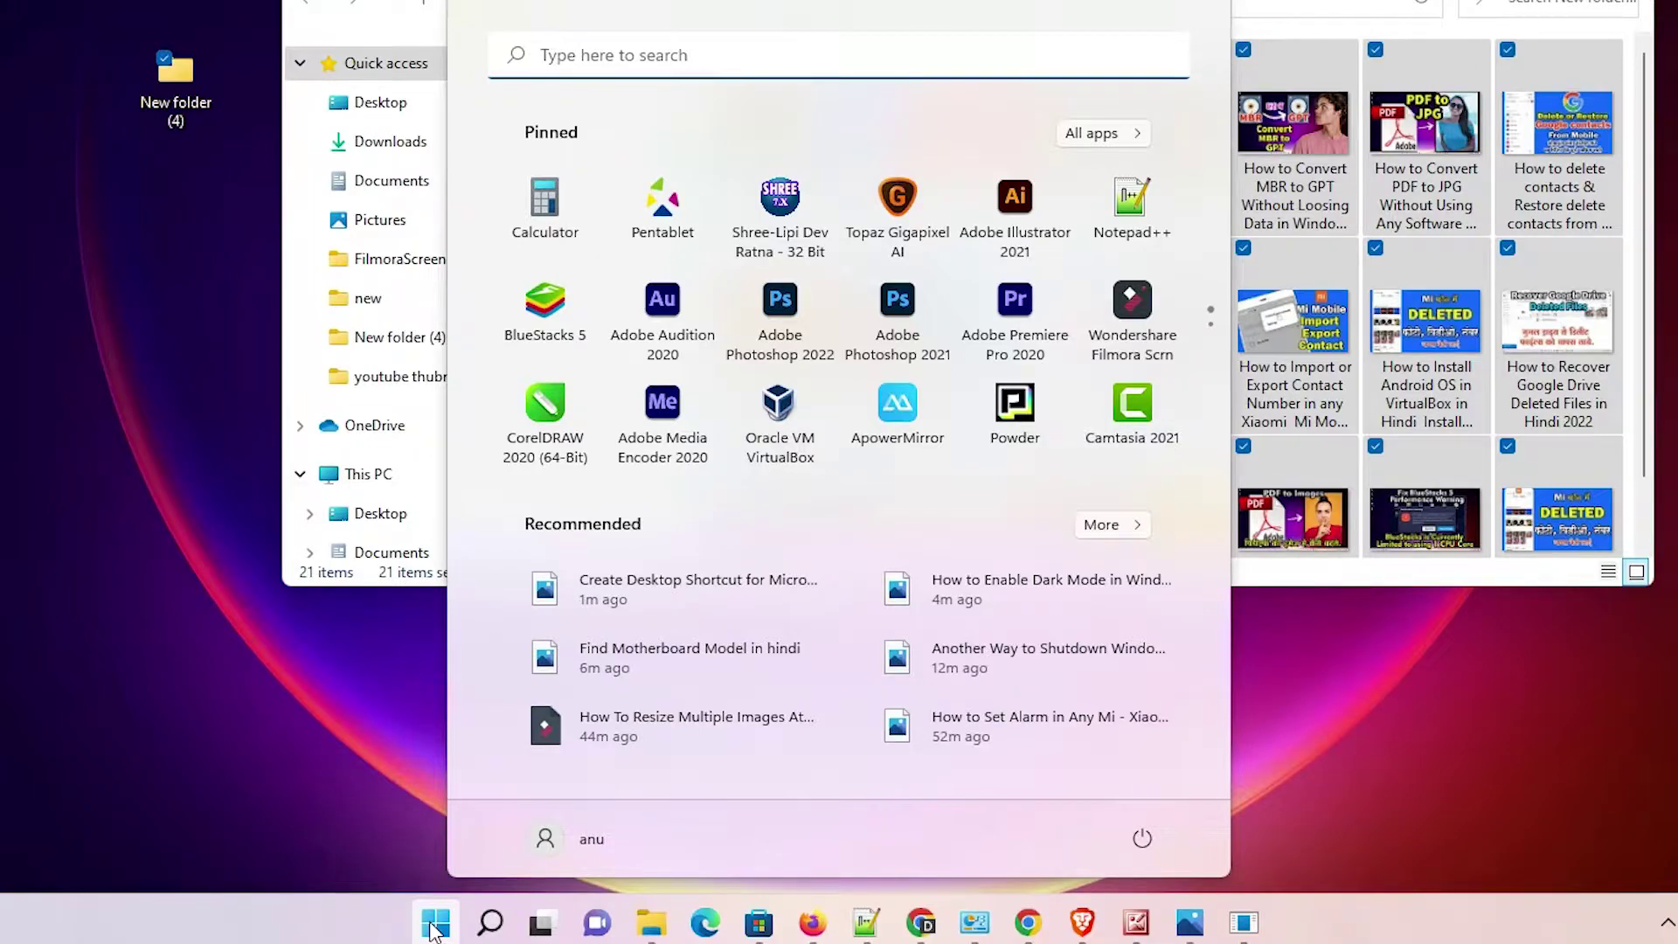
text(%temp)
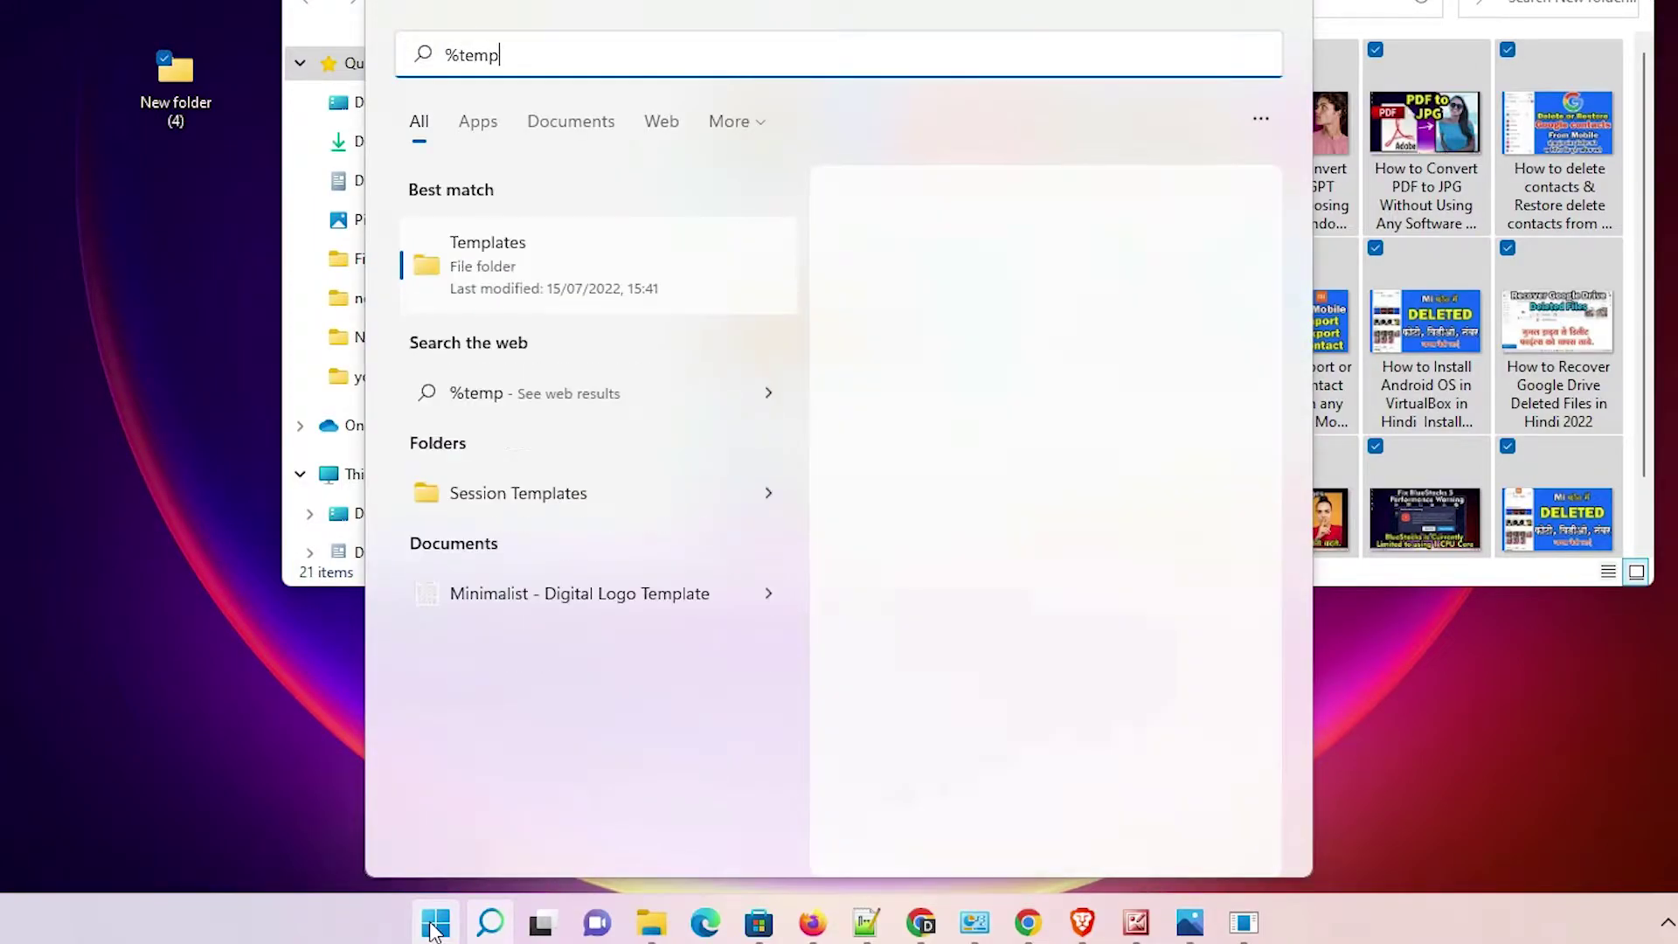
text(%)
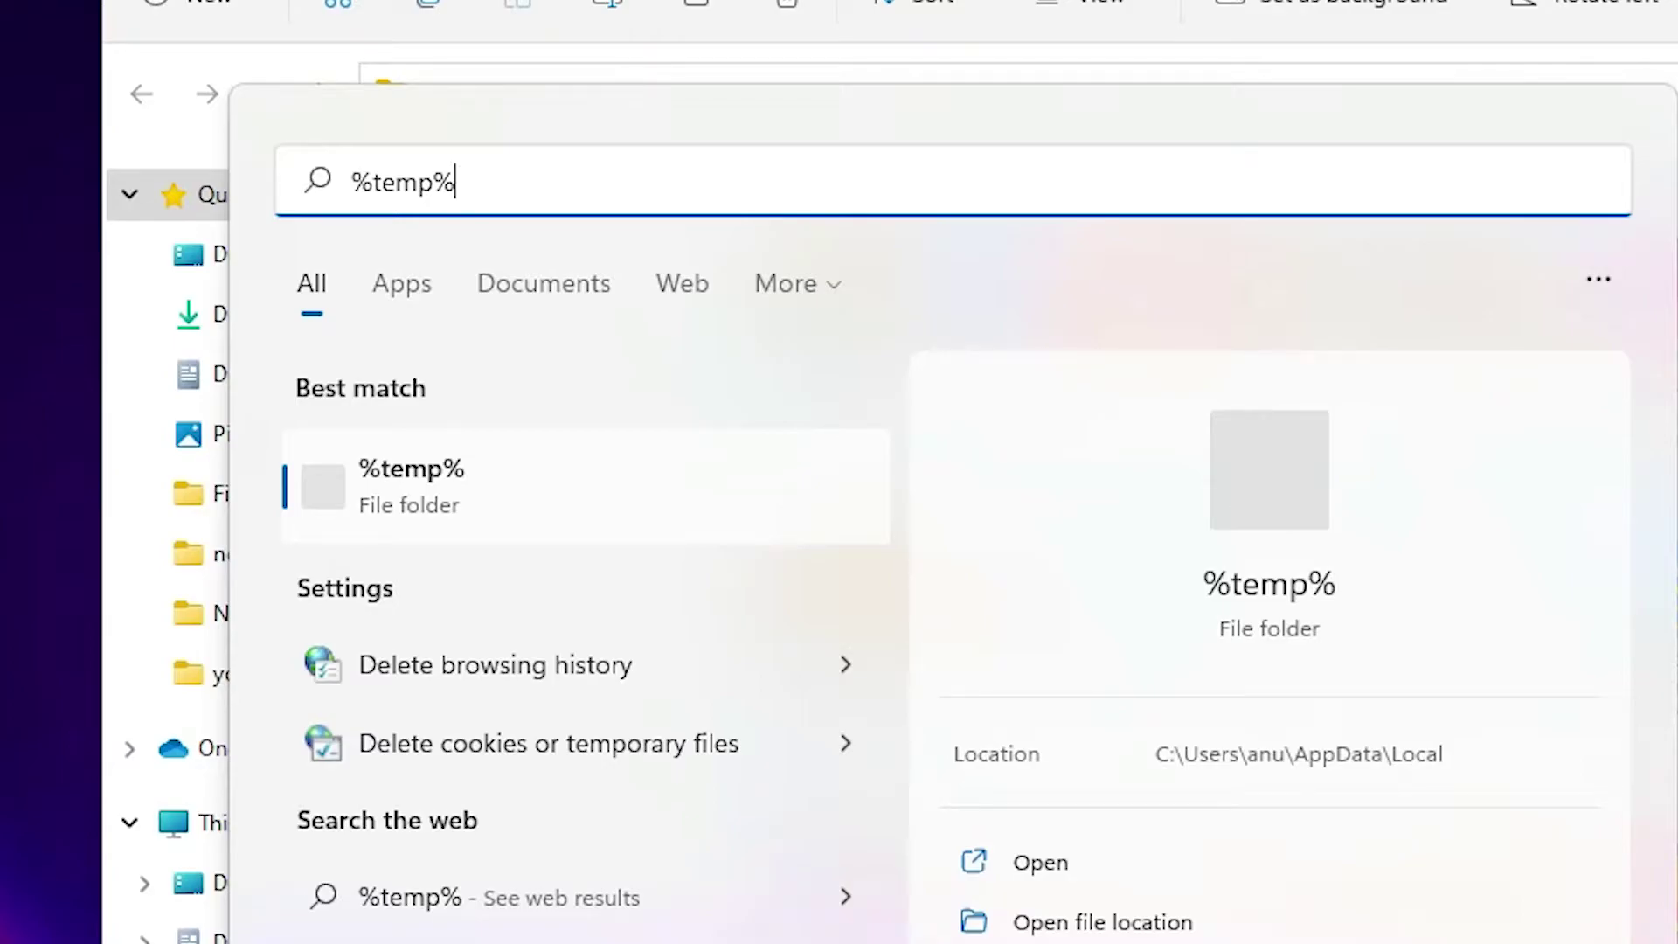
key(Return)
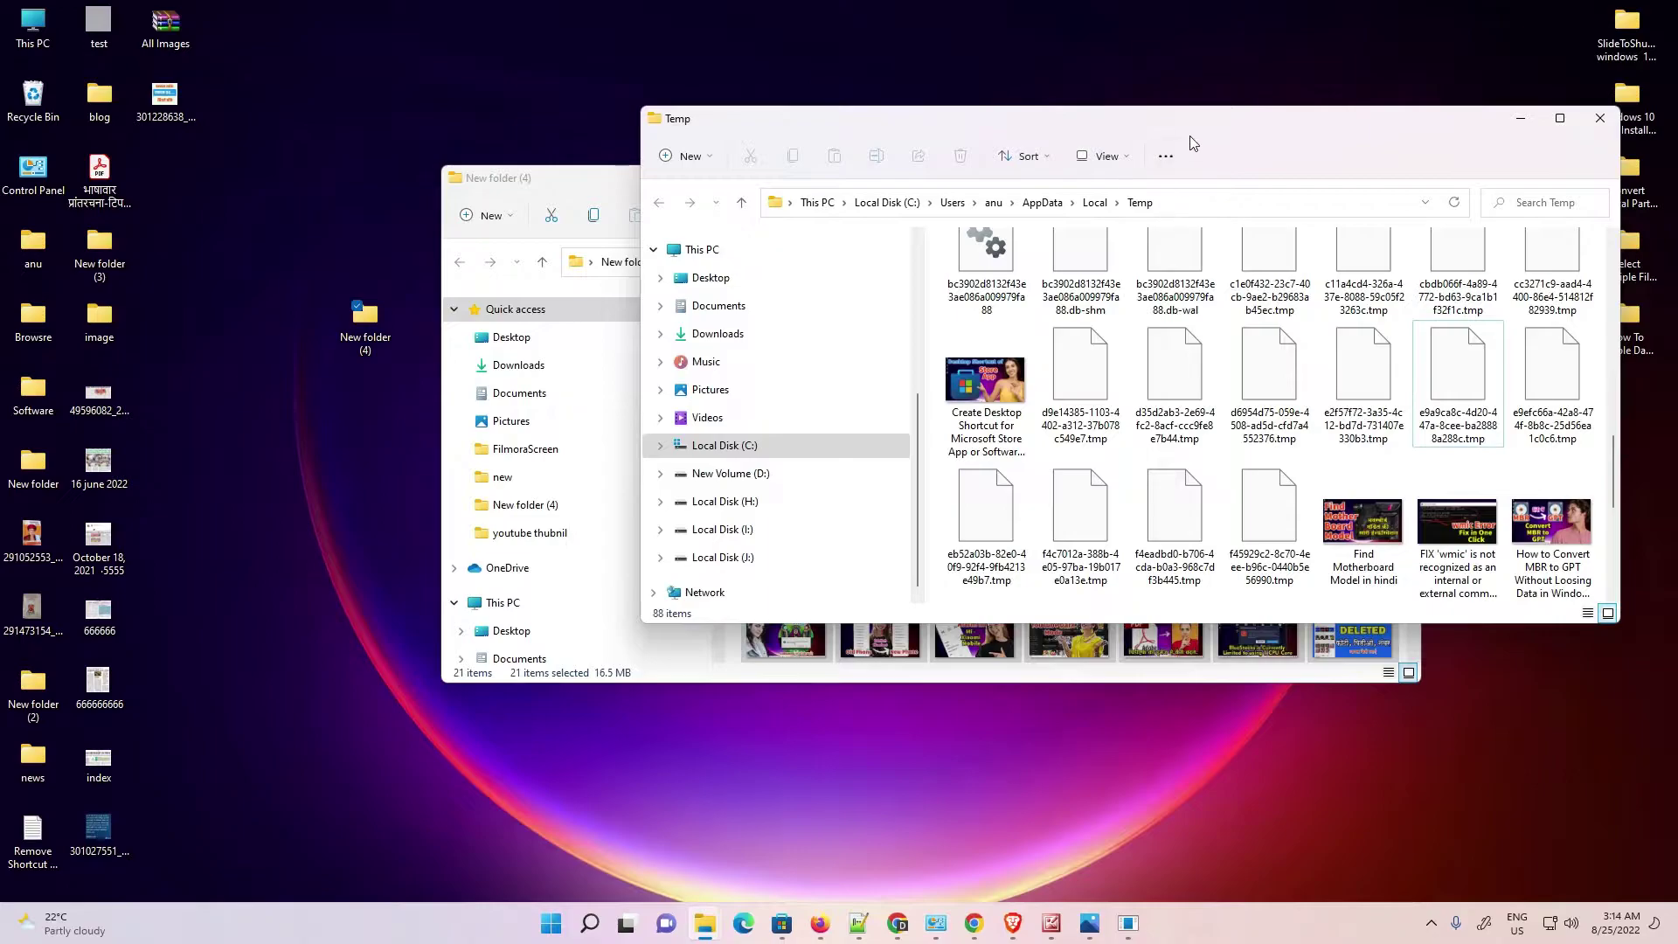
Step: Move the Temp window left and sort its files by type
drag(1191, 124, 935, 158)
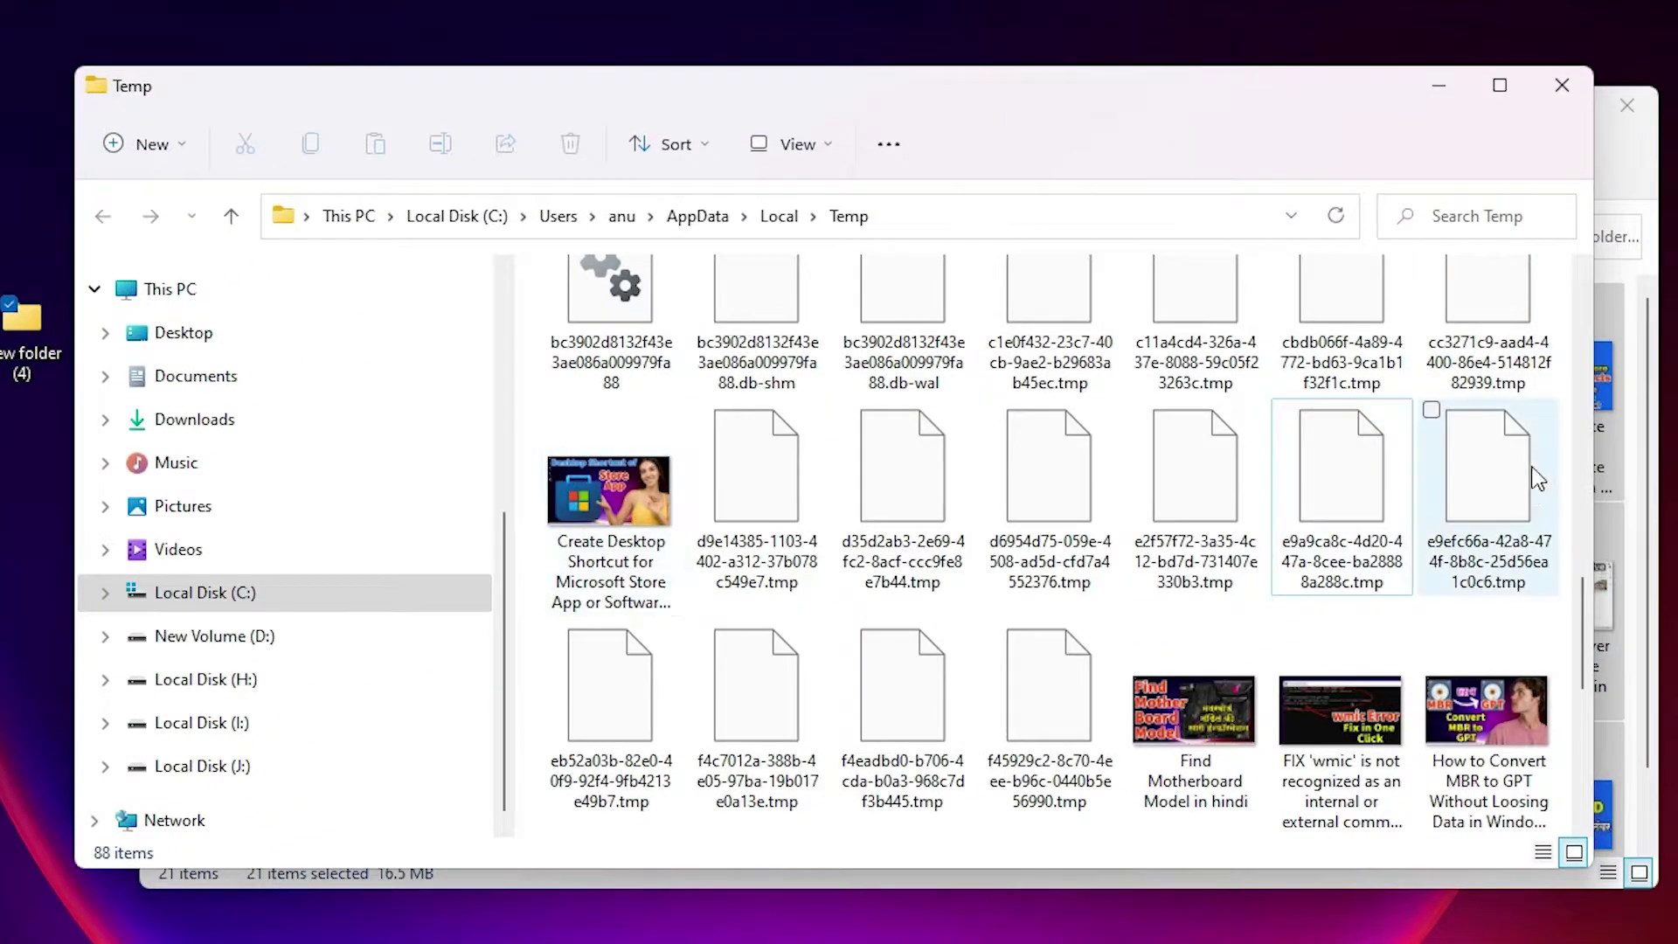
scroll(1587, 626, up, 15)
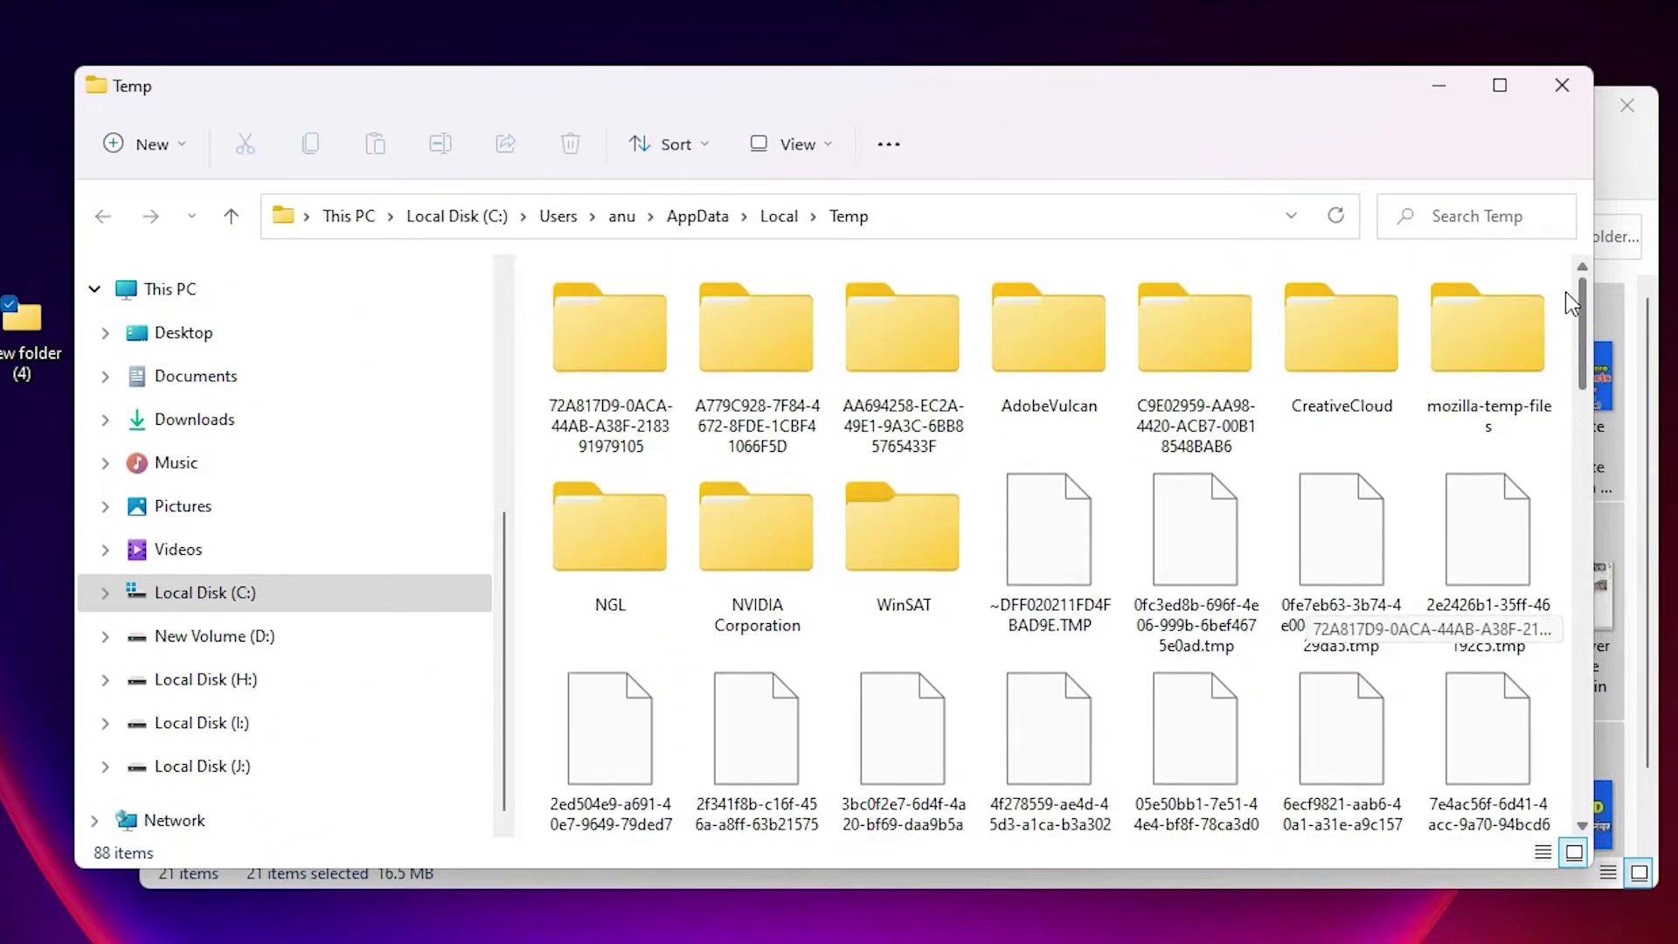
scroll(1566, 291, down, 10)
scroll(1511, 609, down, 5)
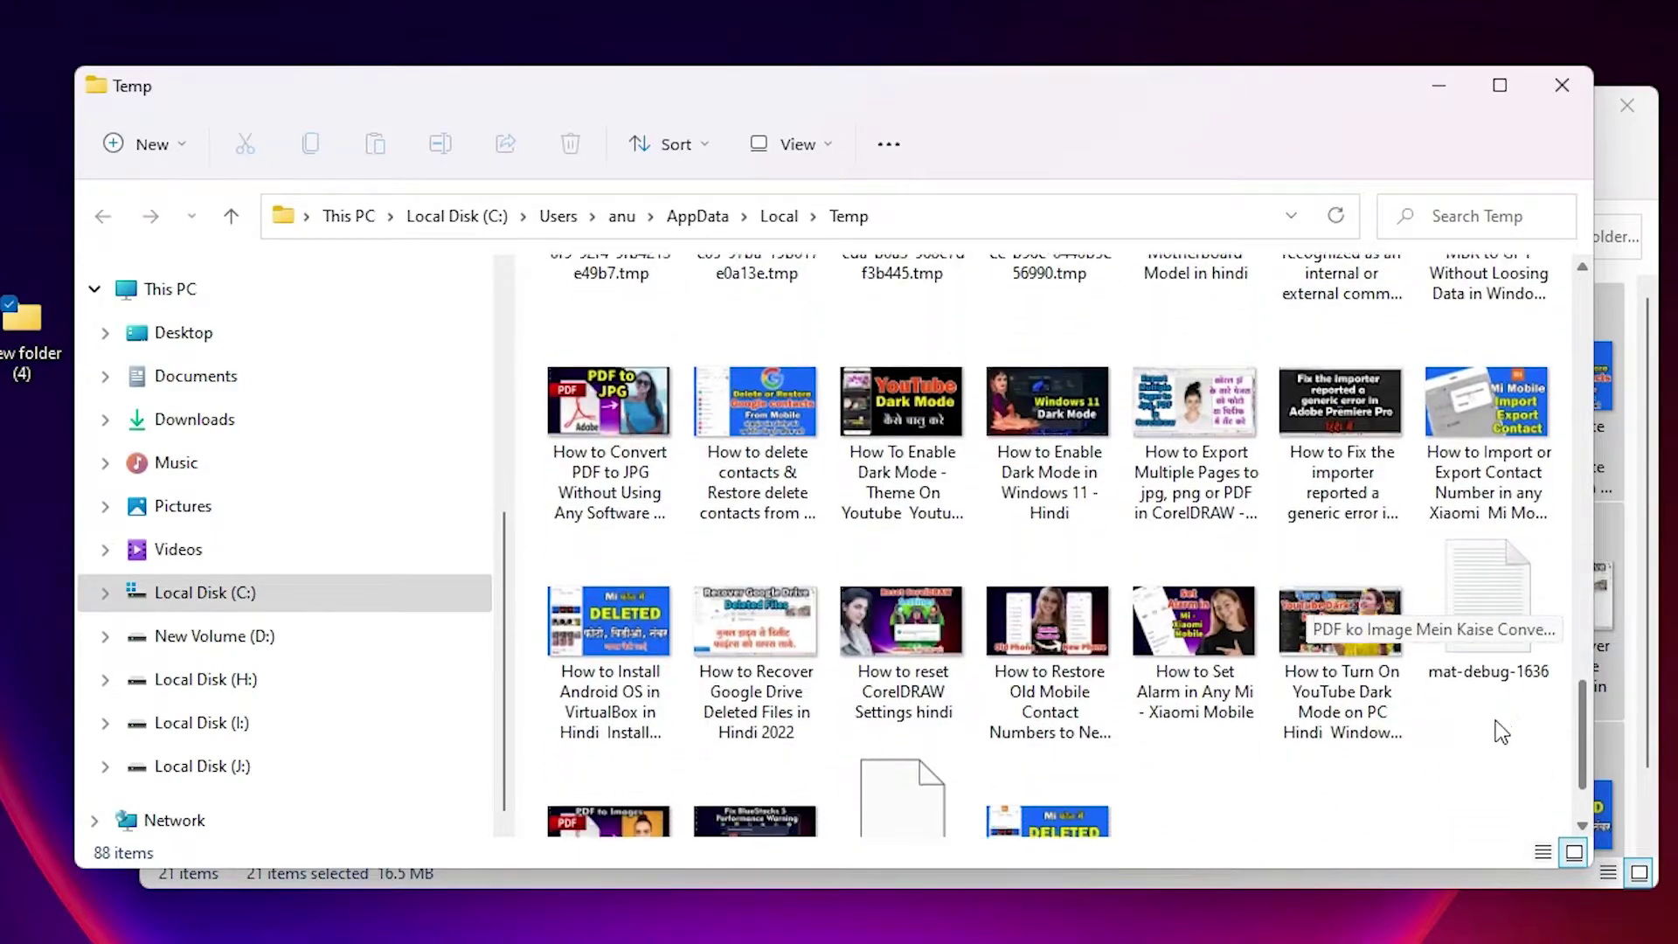
right_click(1287, 773)
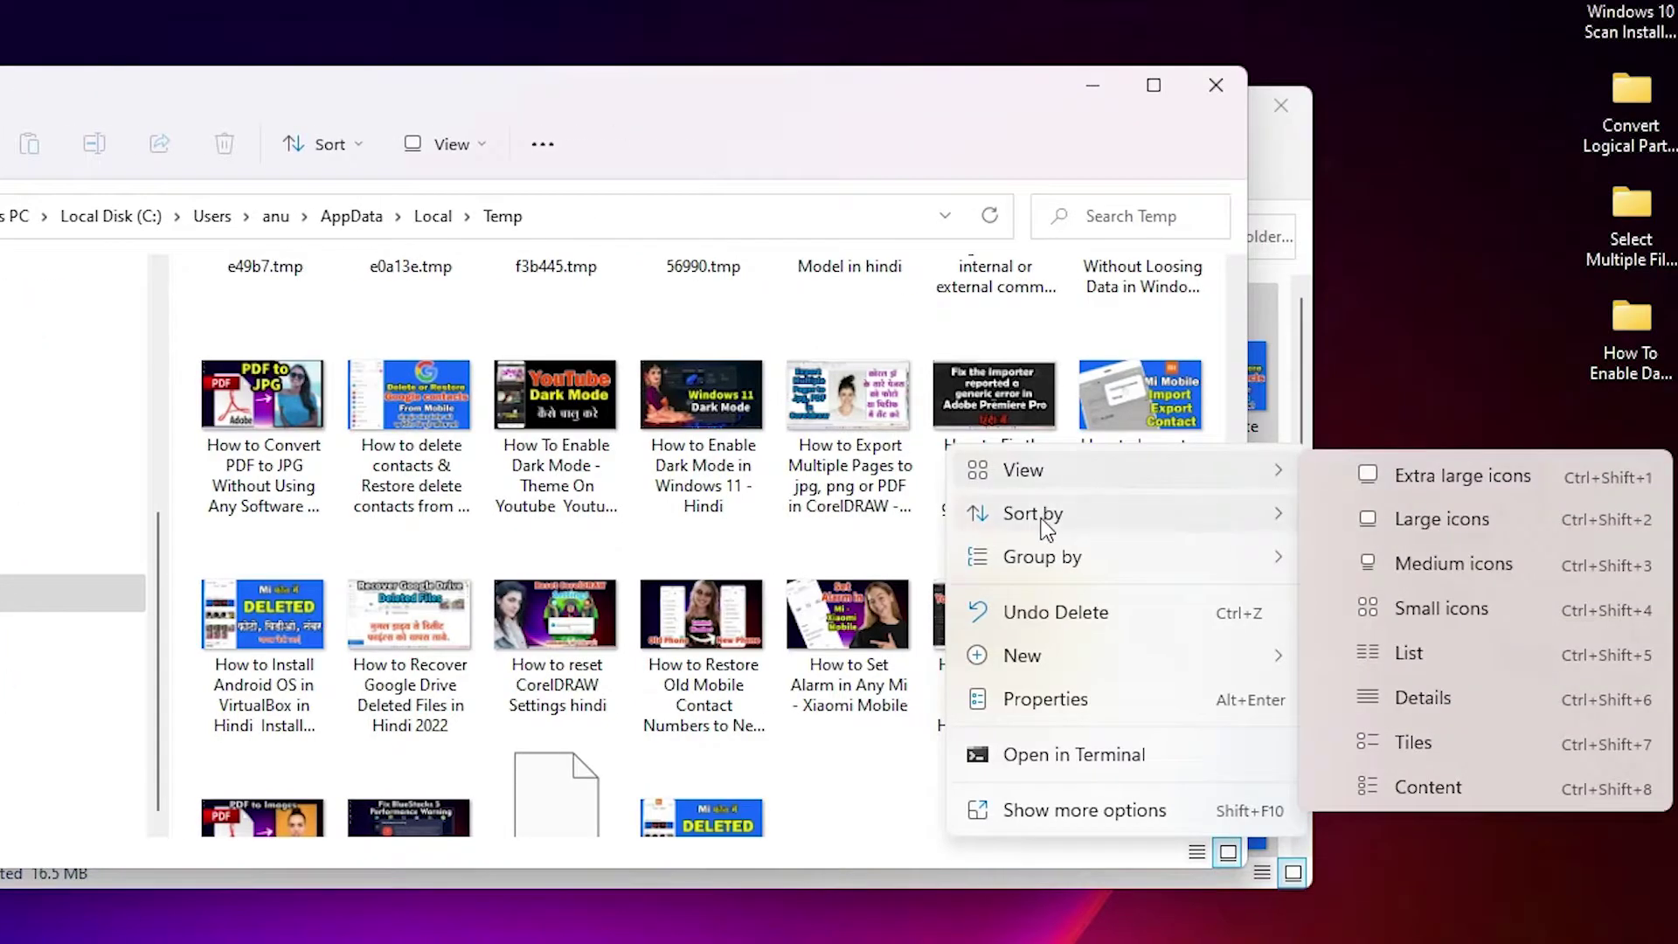
mouse_move(1046, 523)
click(1372, 605)
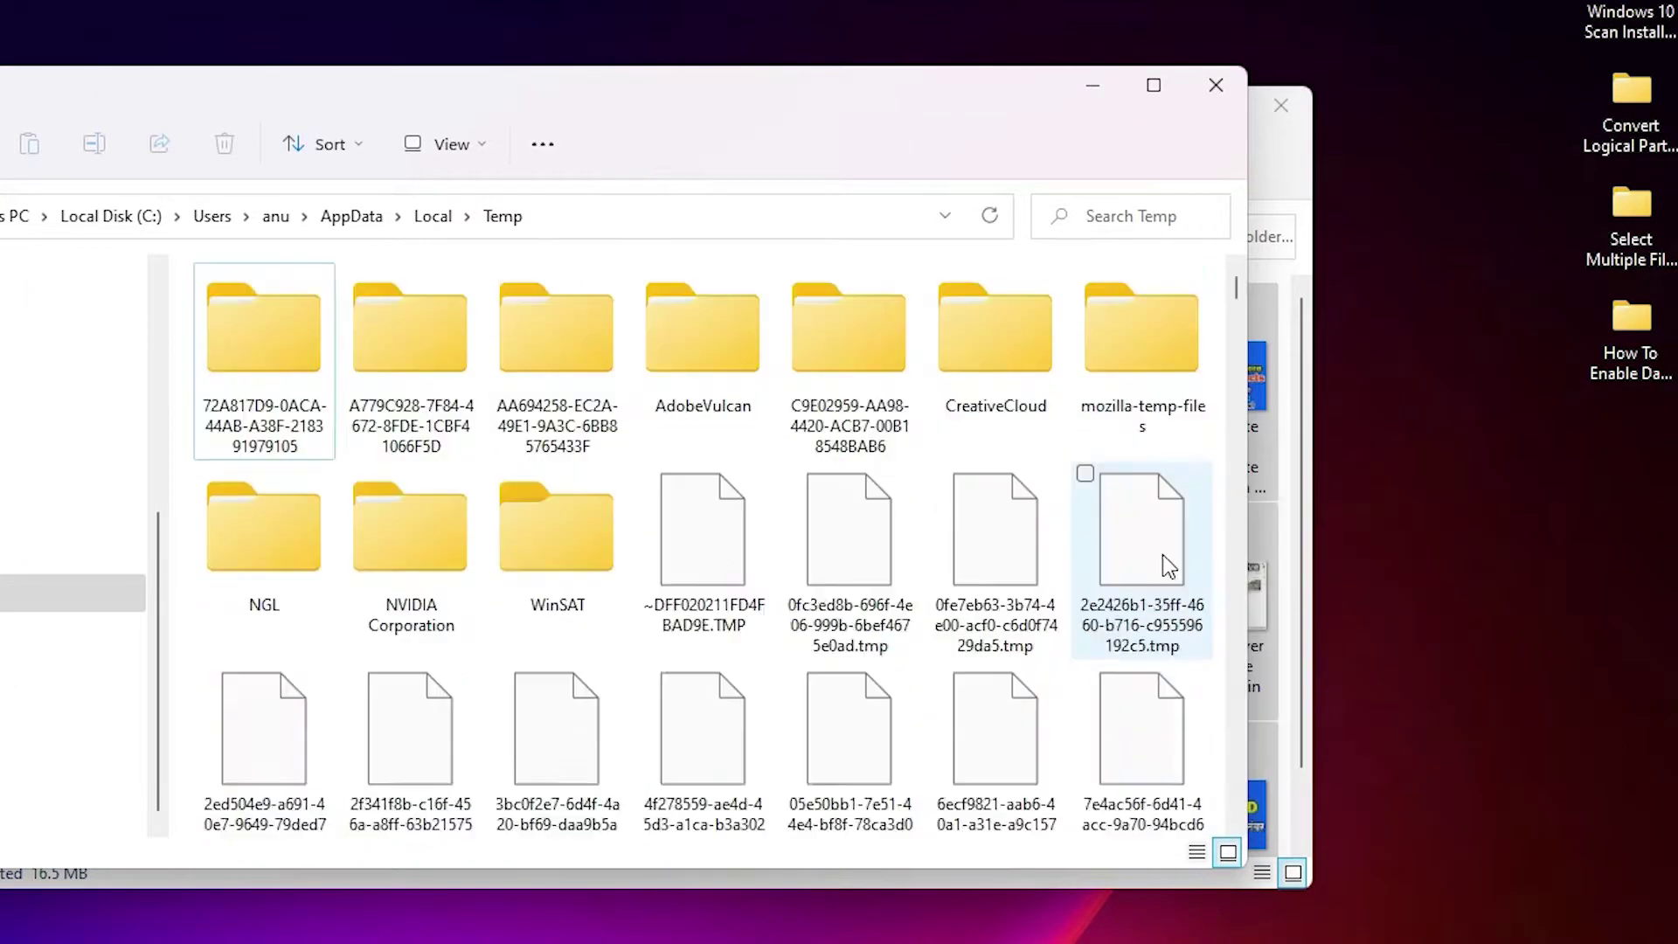
Step: Select the 21 video thumbnail images starting at Another Way to Shutdown and open their context menu
scroll(566, 411, down, 3)
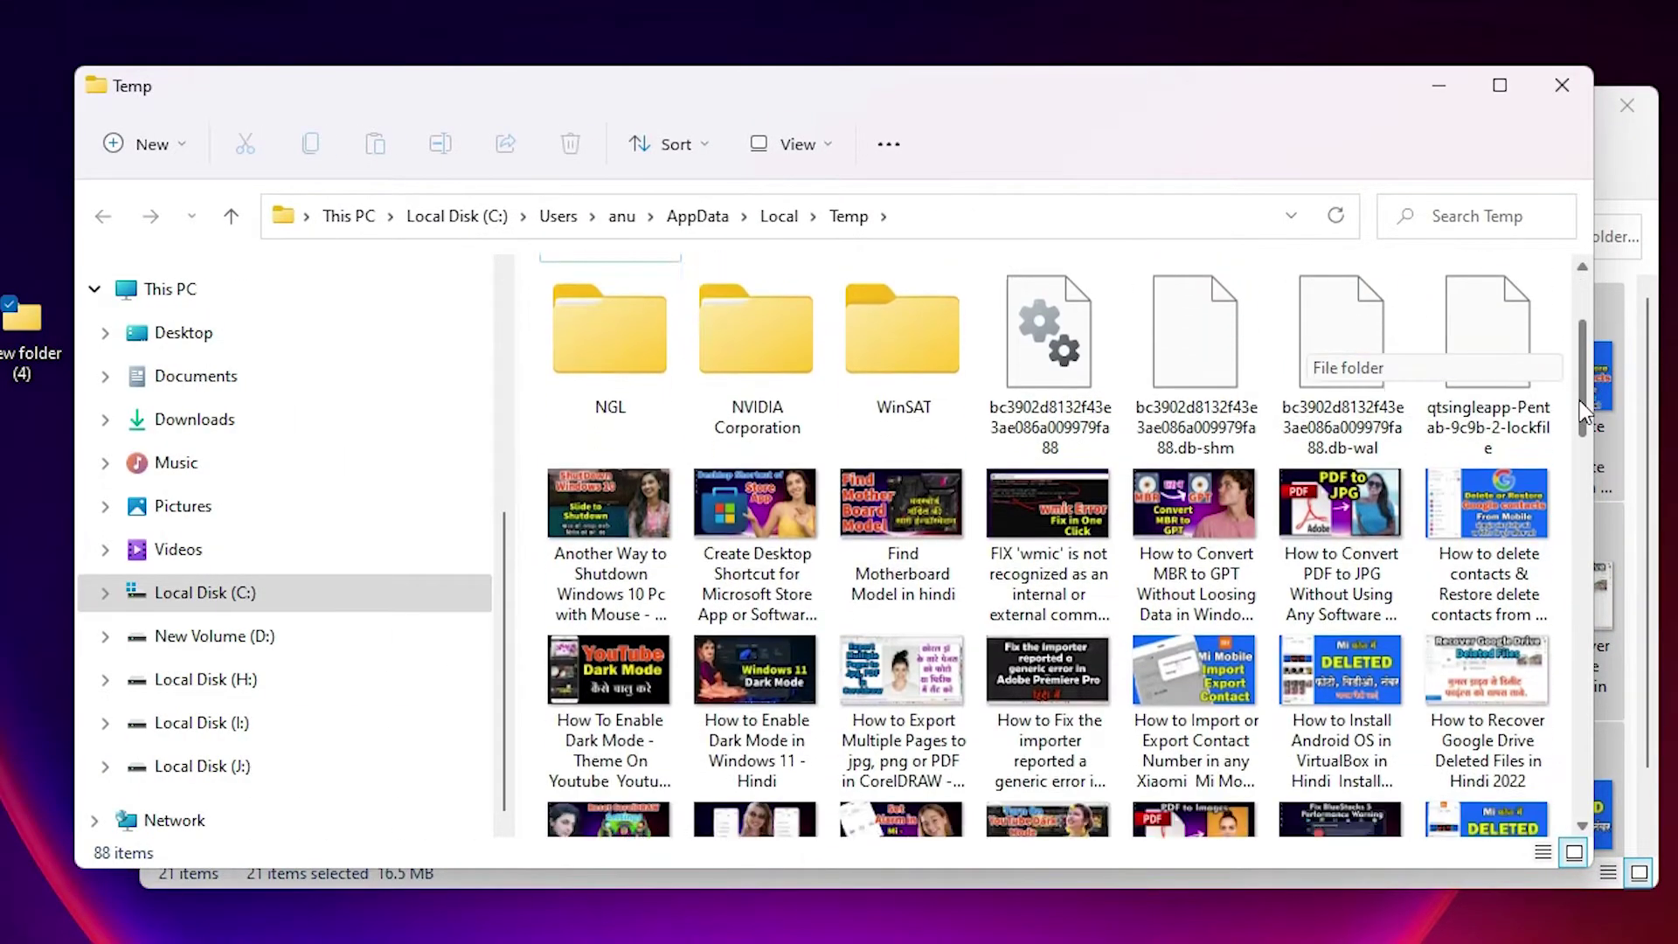
click(566, 411)
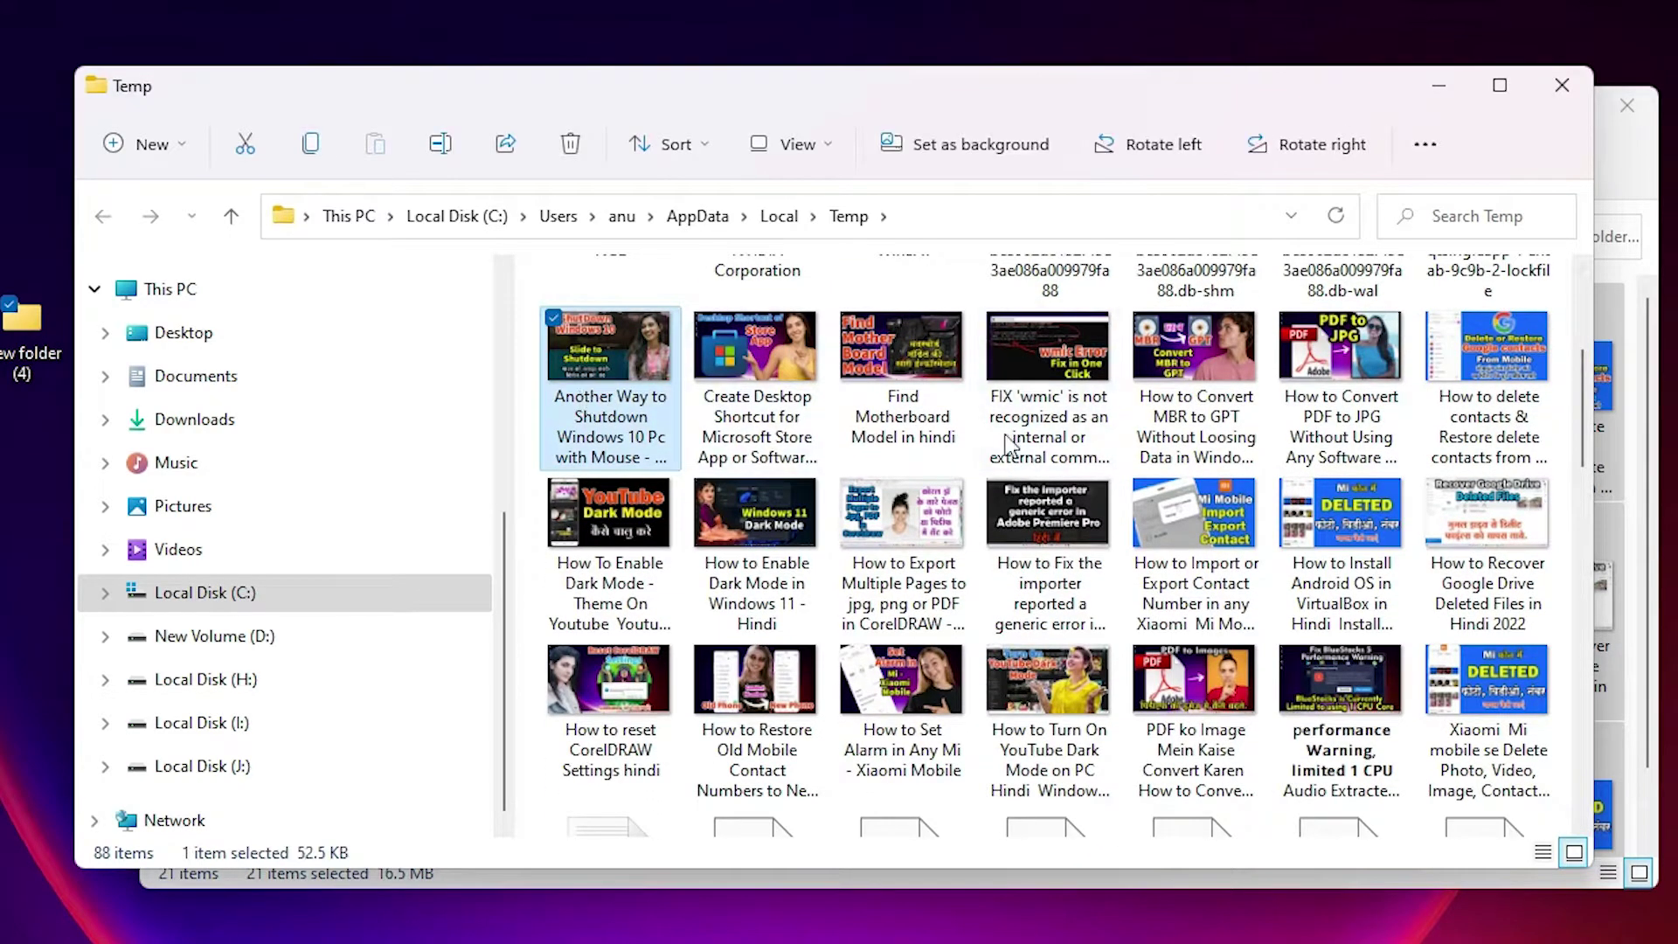
scroll(1586, 447, up, 1)
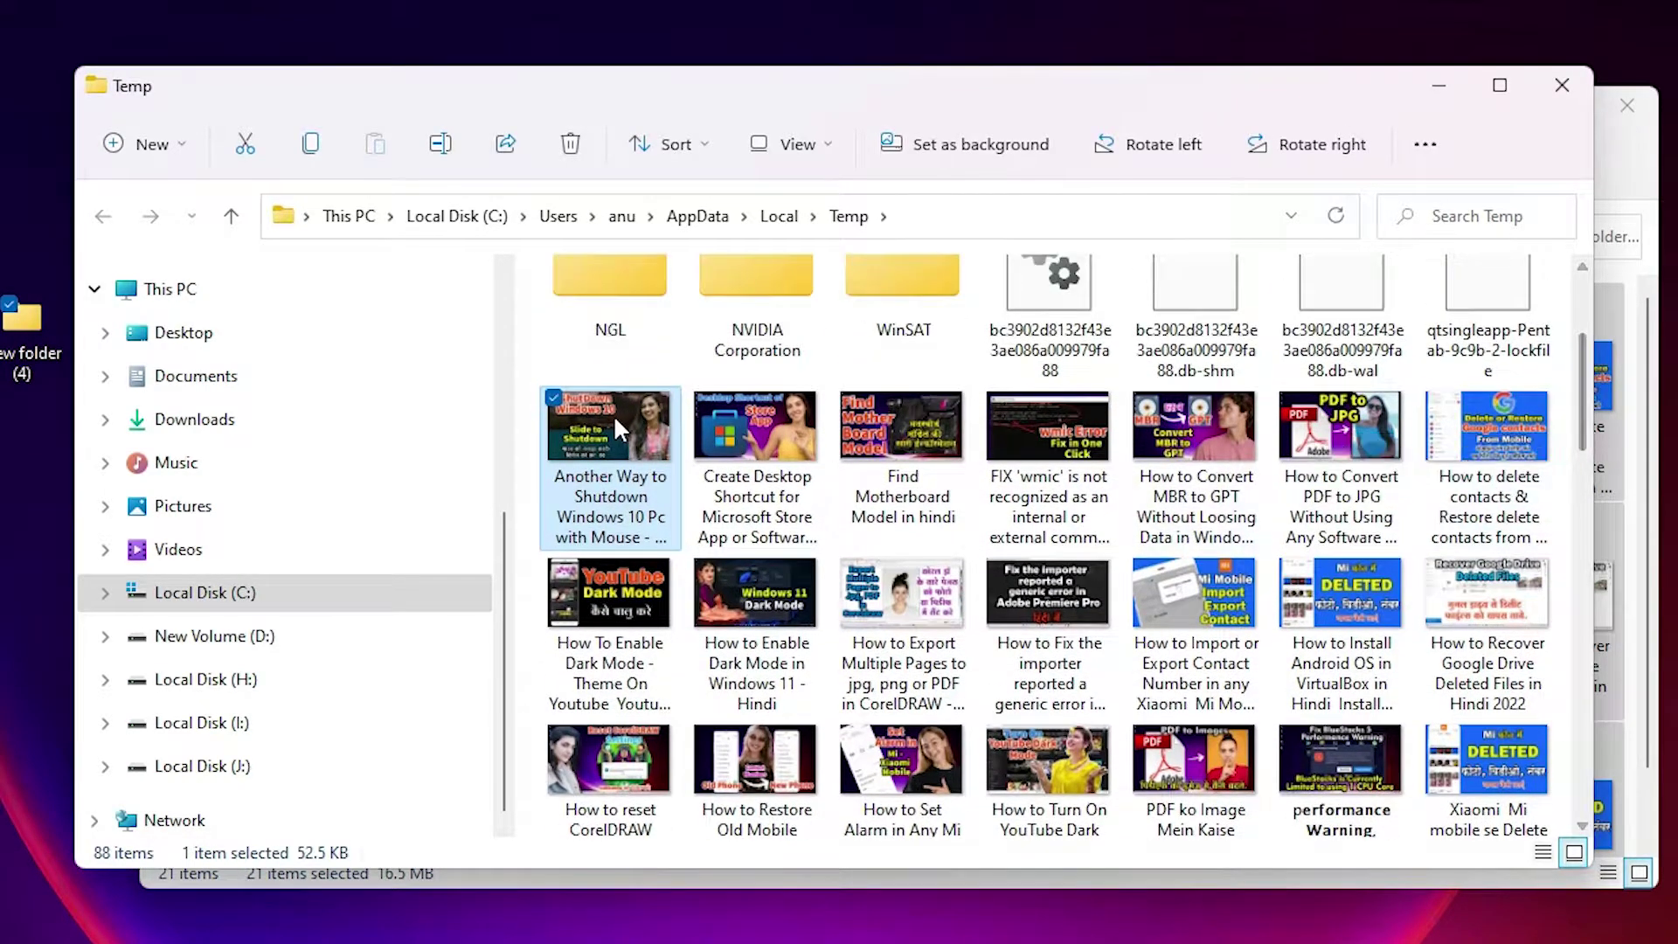
shift+click(1536, 521)
shift+click(1489, 787)
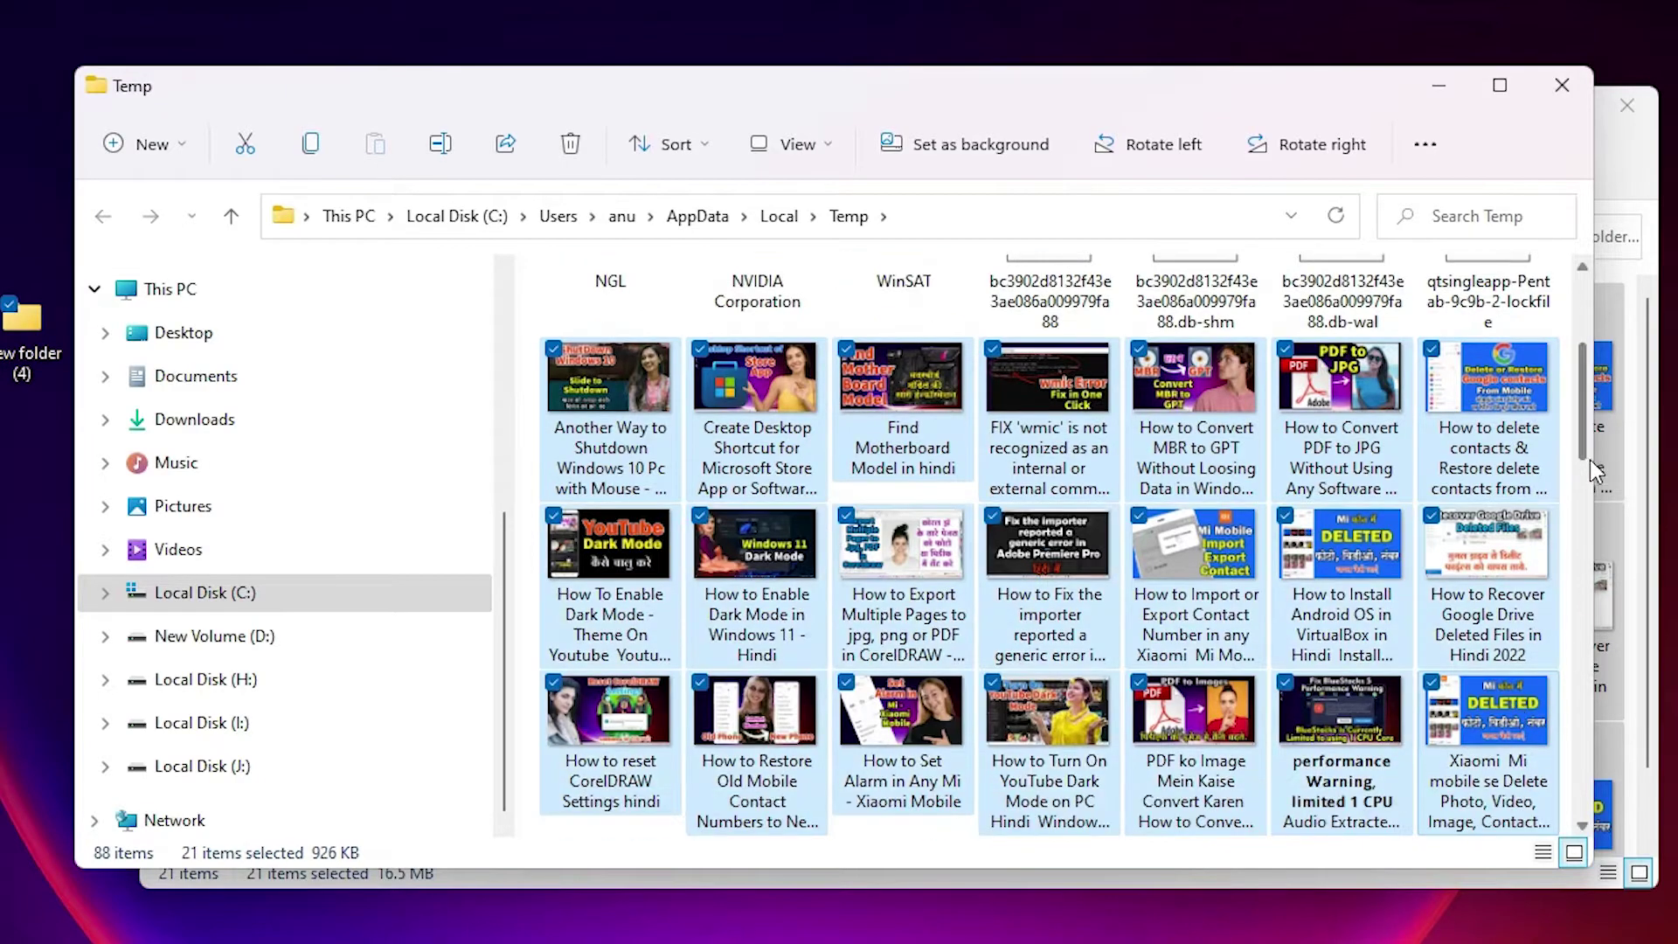
click(622, 398)
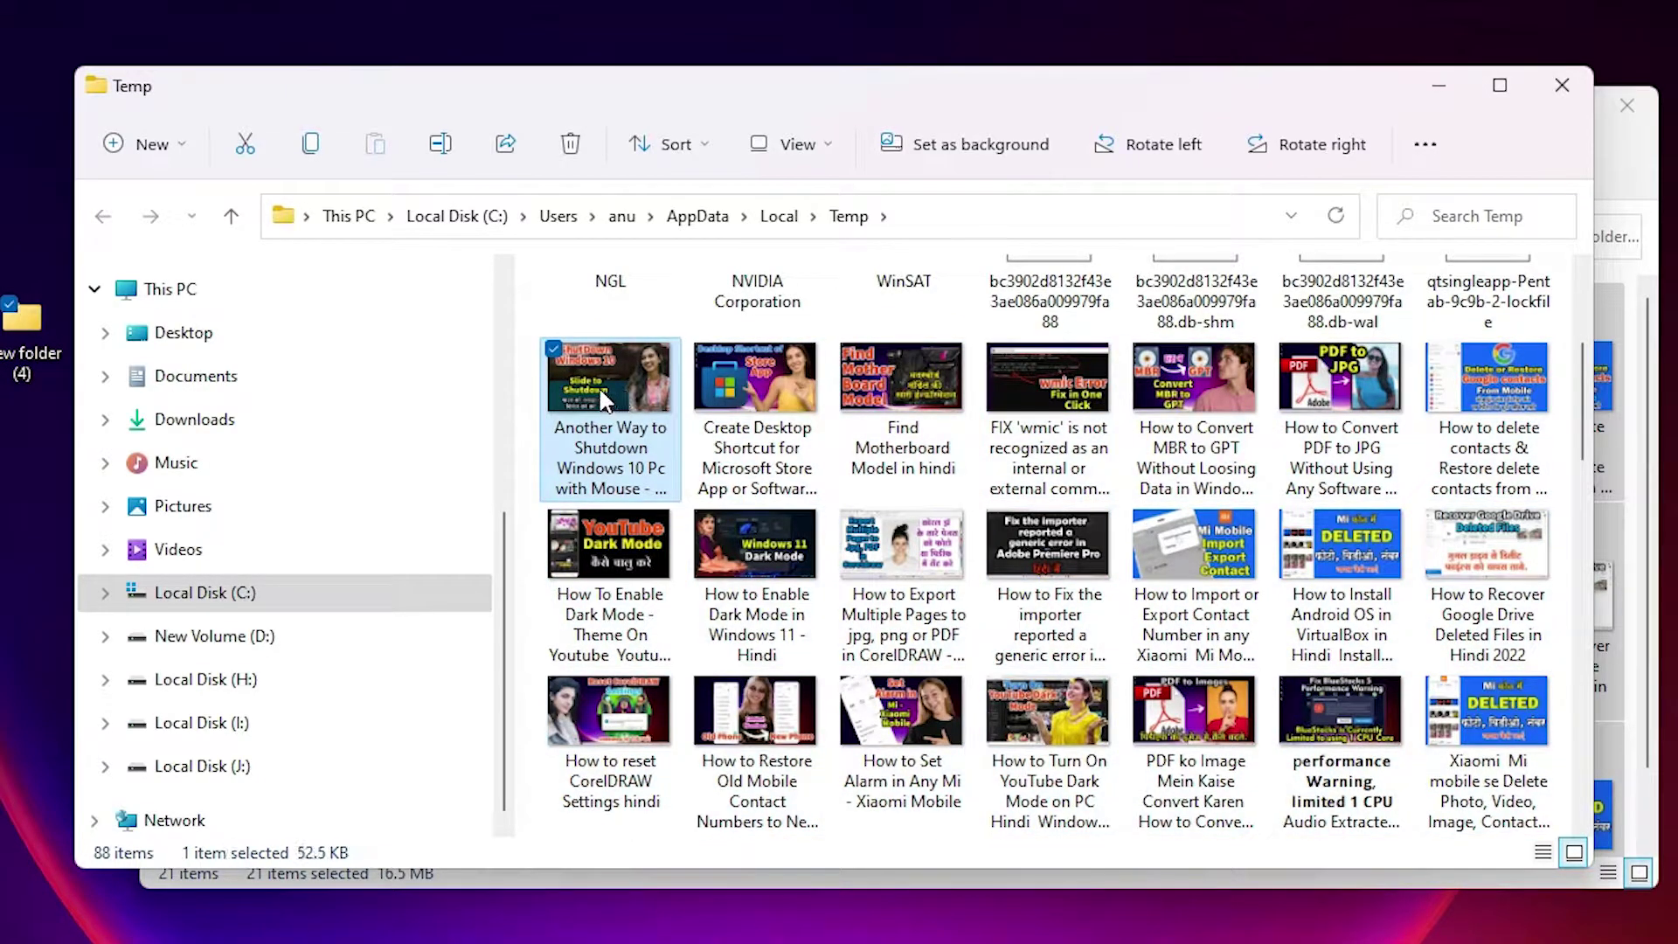
shift+click(1511, 708)
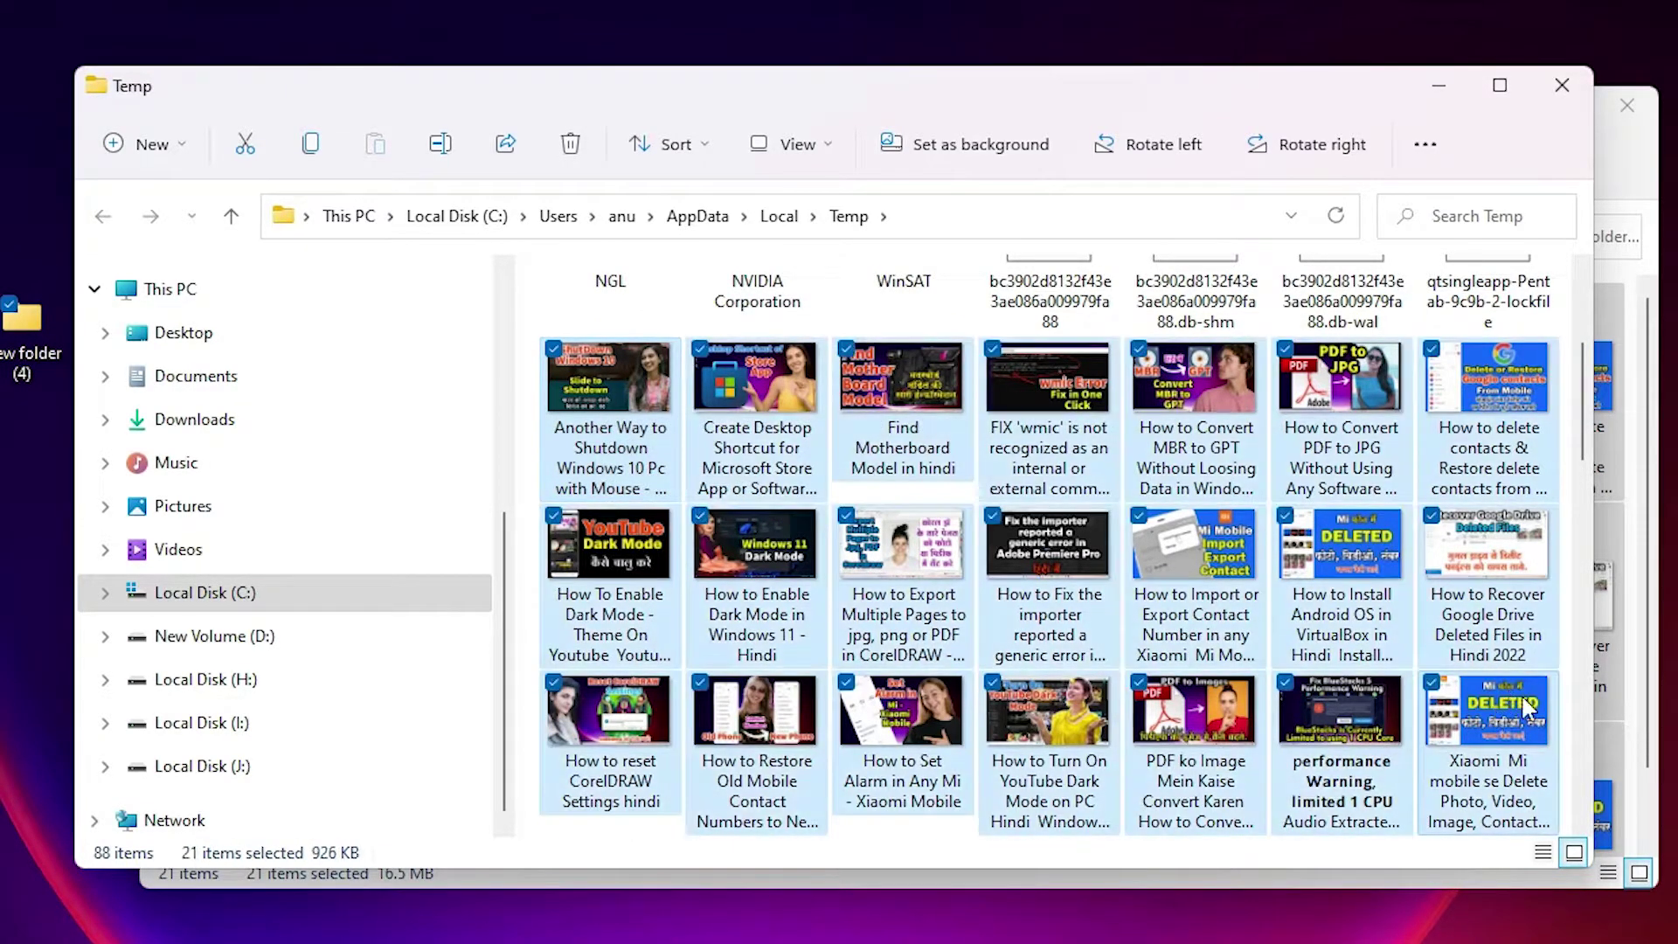
scroll(1580, 441, down, 2)
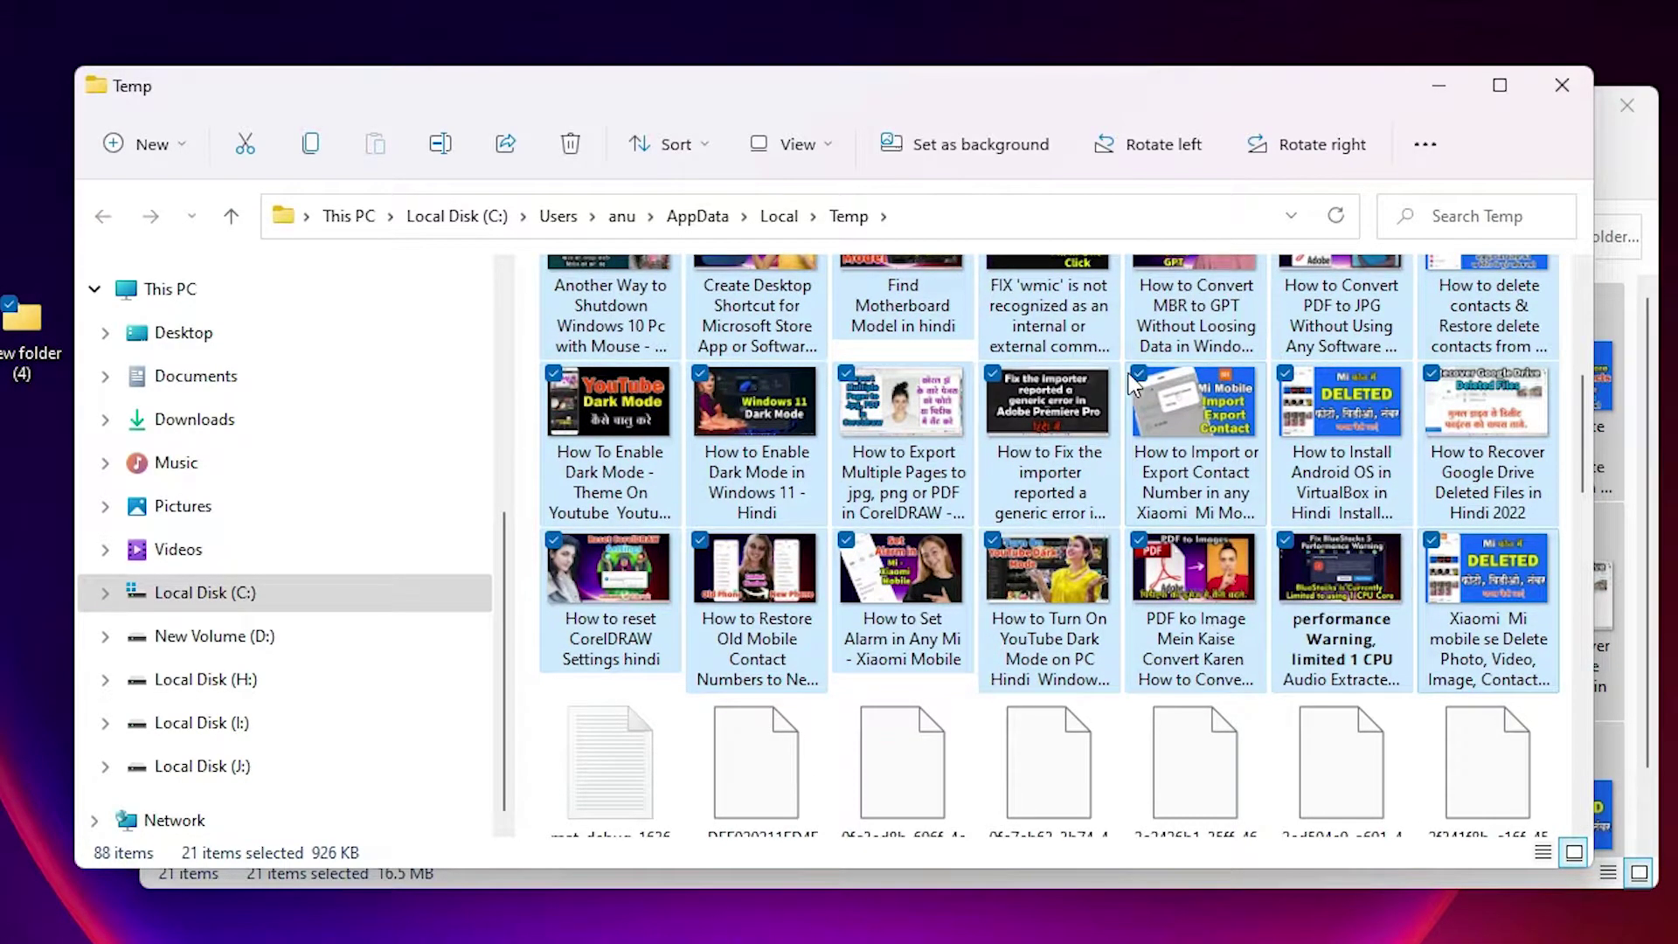
right_click(1034, 419)
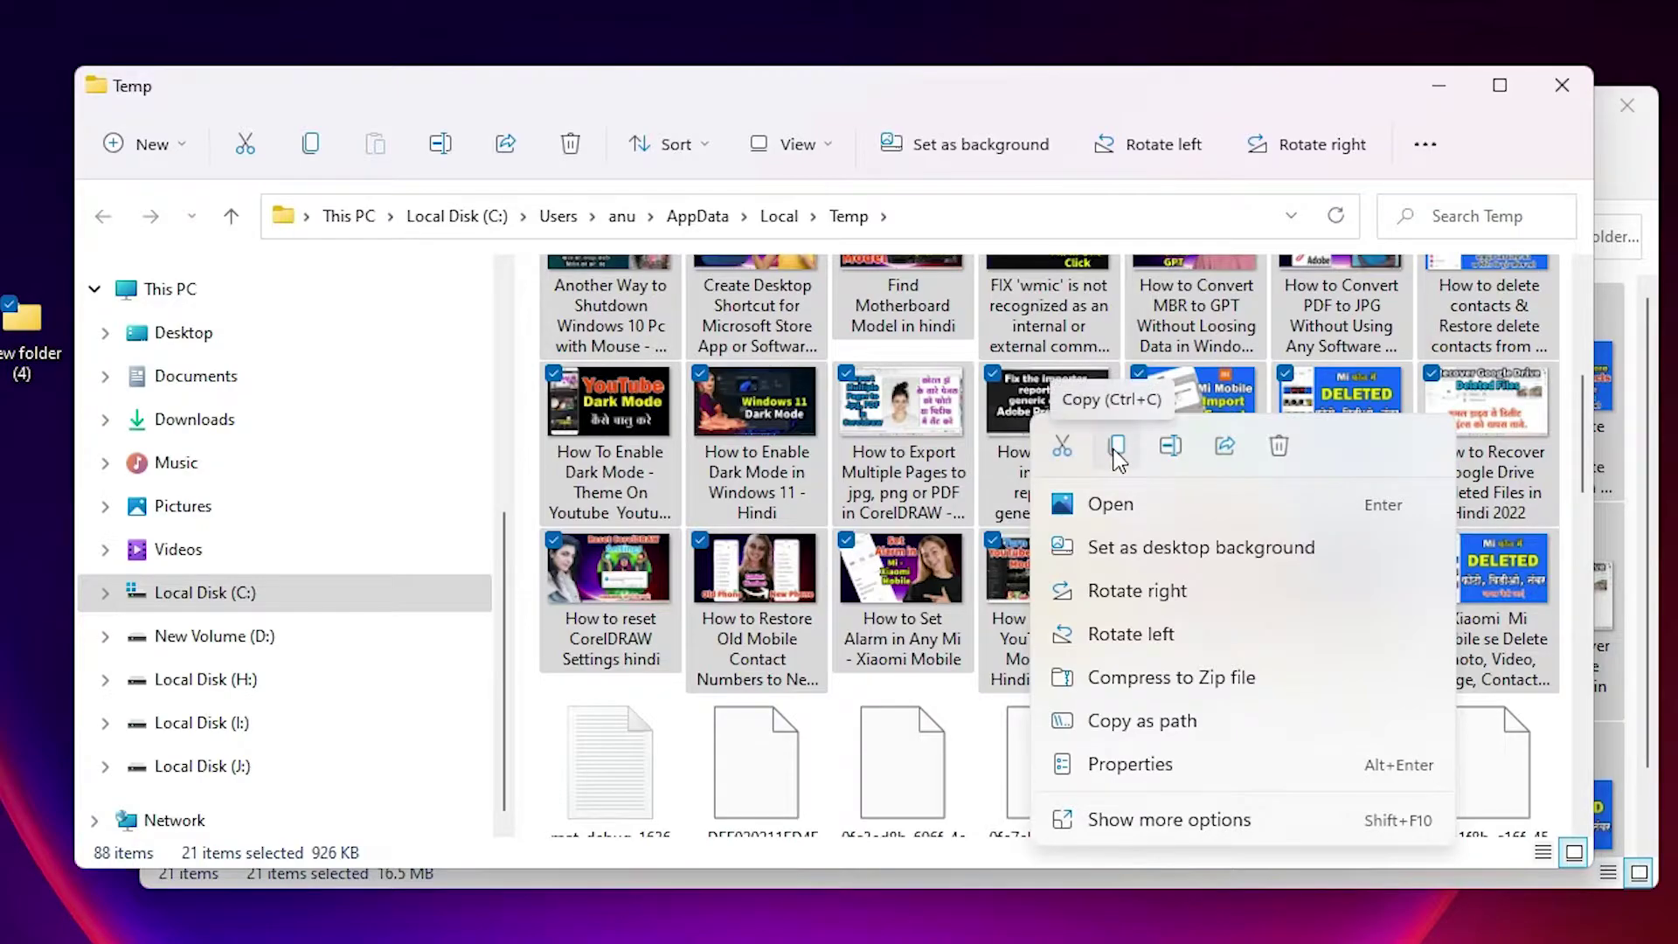
Step: Copy the 21 selected thumbnails and close the Temp and New folder (4) windows
click(1063, 446)
click(1562, 85)
click(1588, 29)
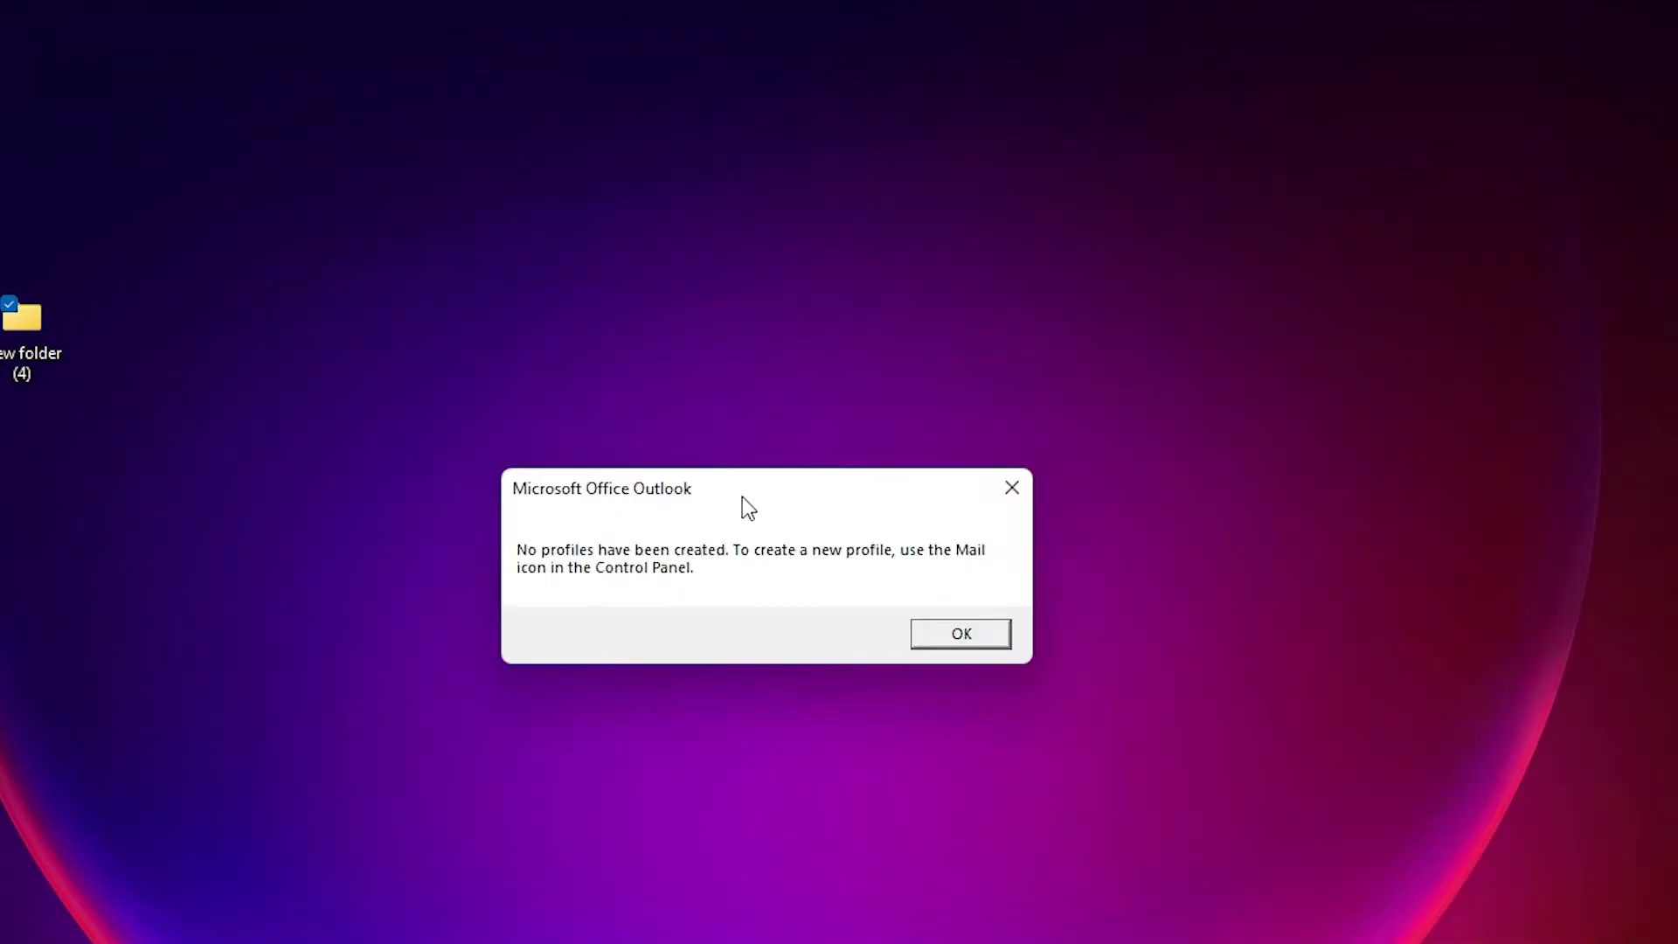
Step: Create a new desktop folder named 'test' and open it
right_click(382, 347)
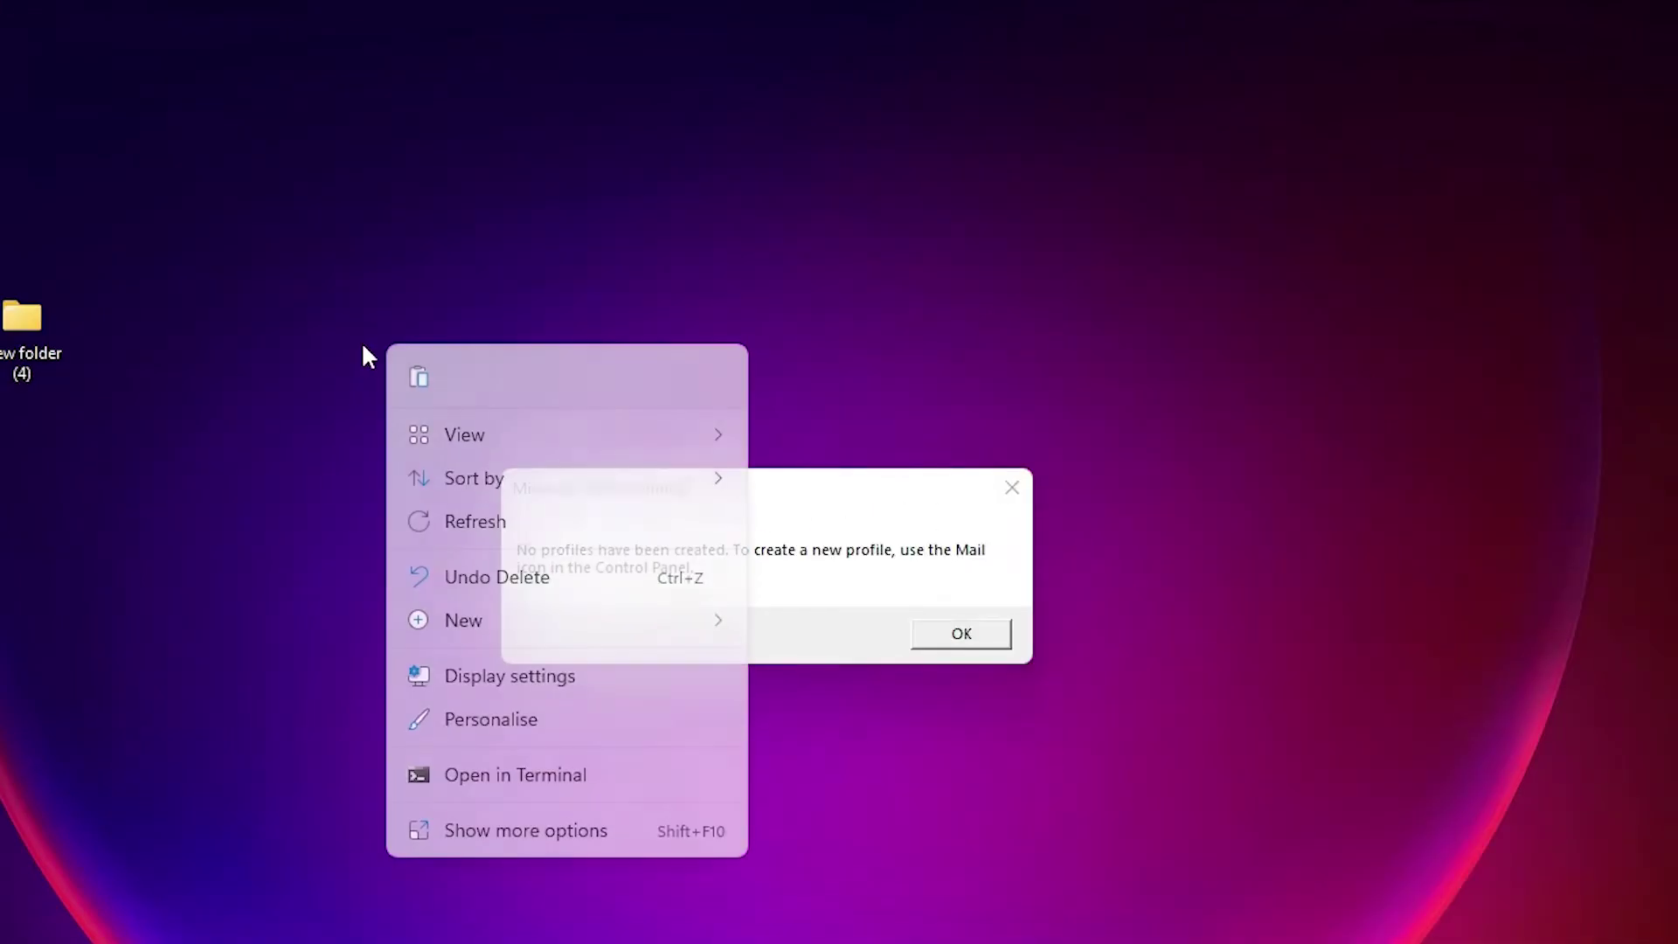
click(196, 341)
right_click(196, 339)
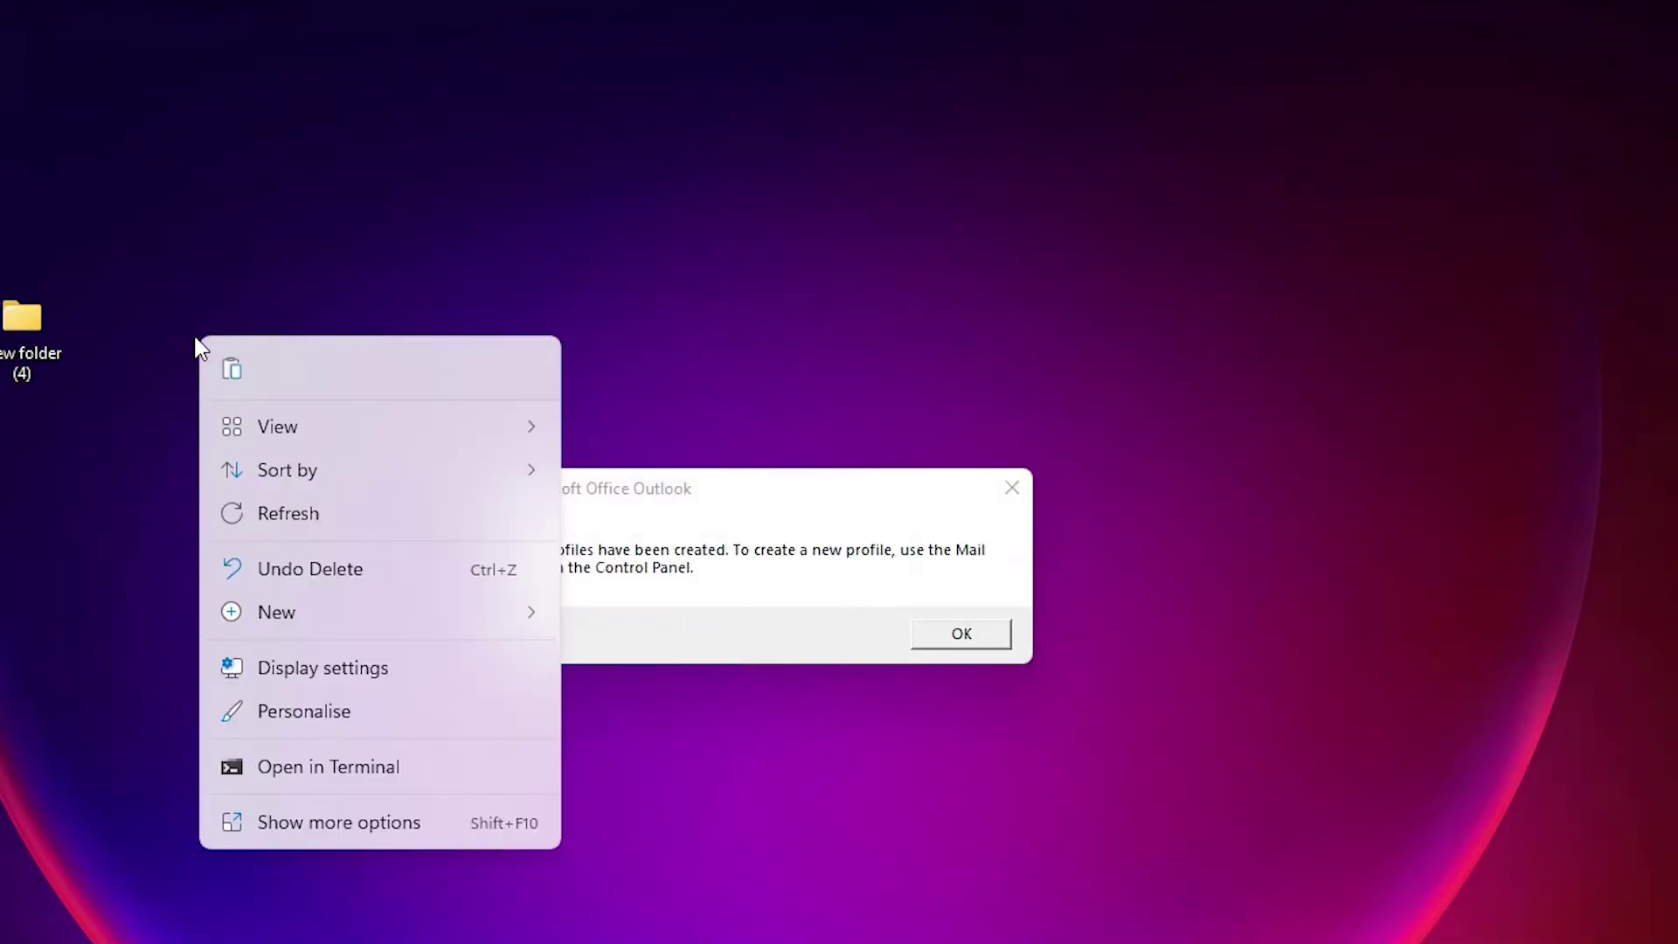
mouse_move(262, 612)
click(697, 630)
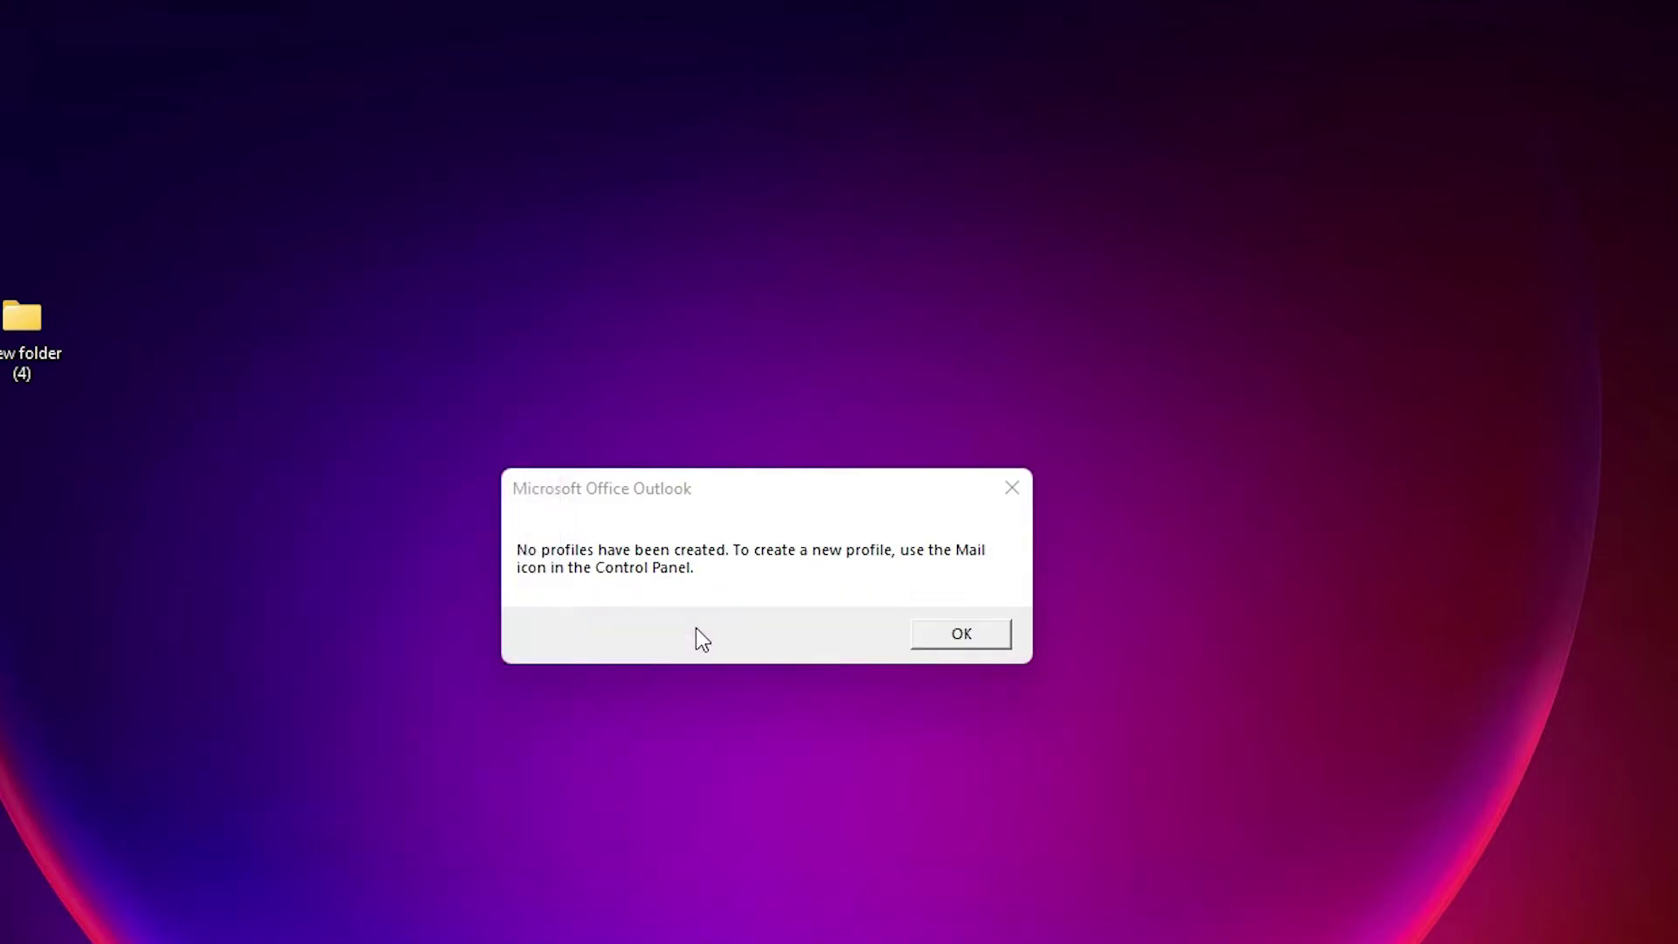
text(test)
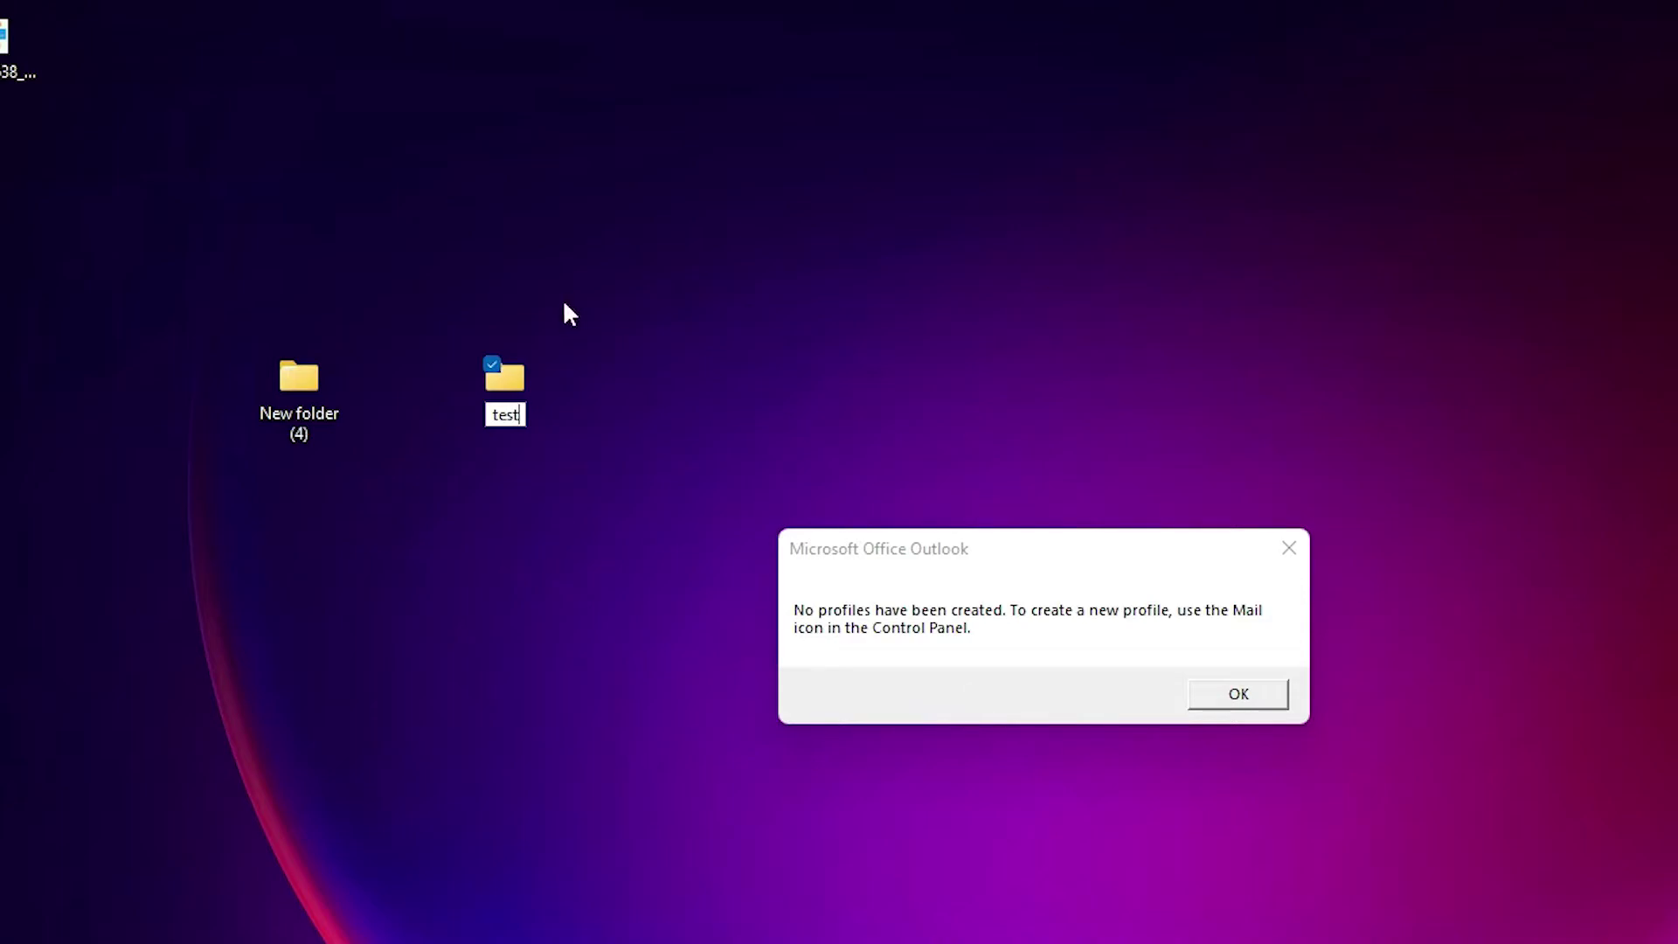
key(Return)
double_click(534, 409)
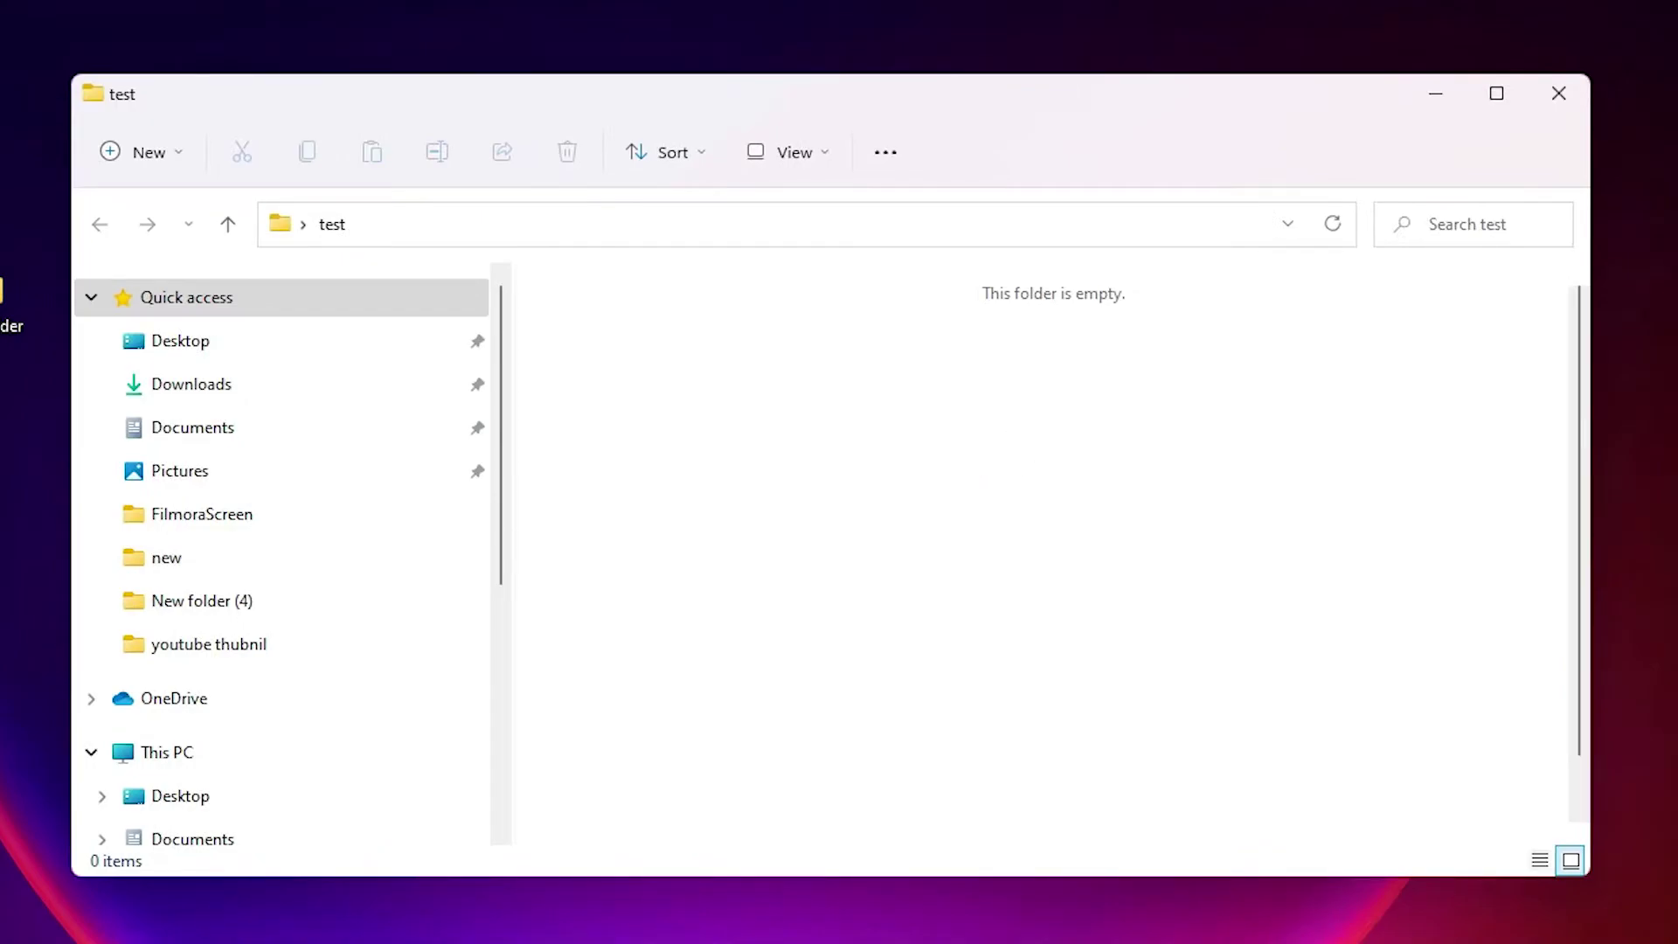
Step: Paste the 21 thumbnails into test, dismiss the Outlook message, and open Another Way to Shutdown in Photos
key(ctrl+v)
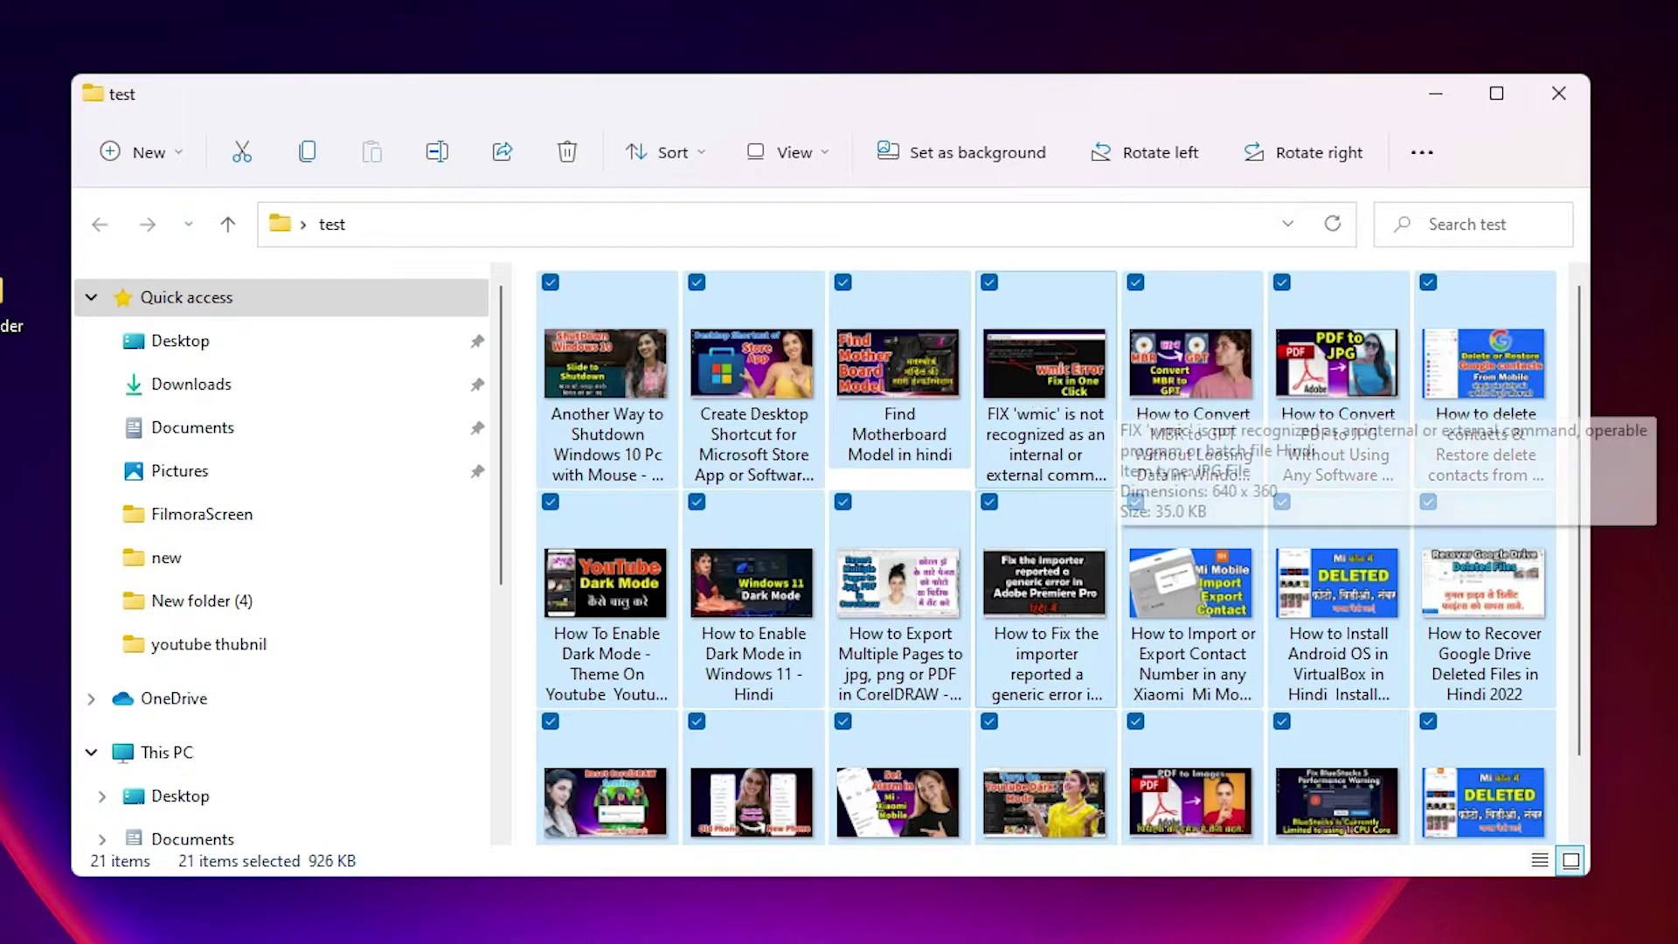
click(923, 605)
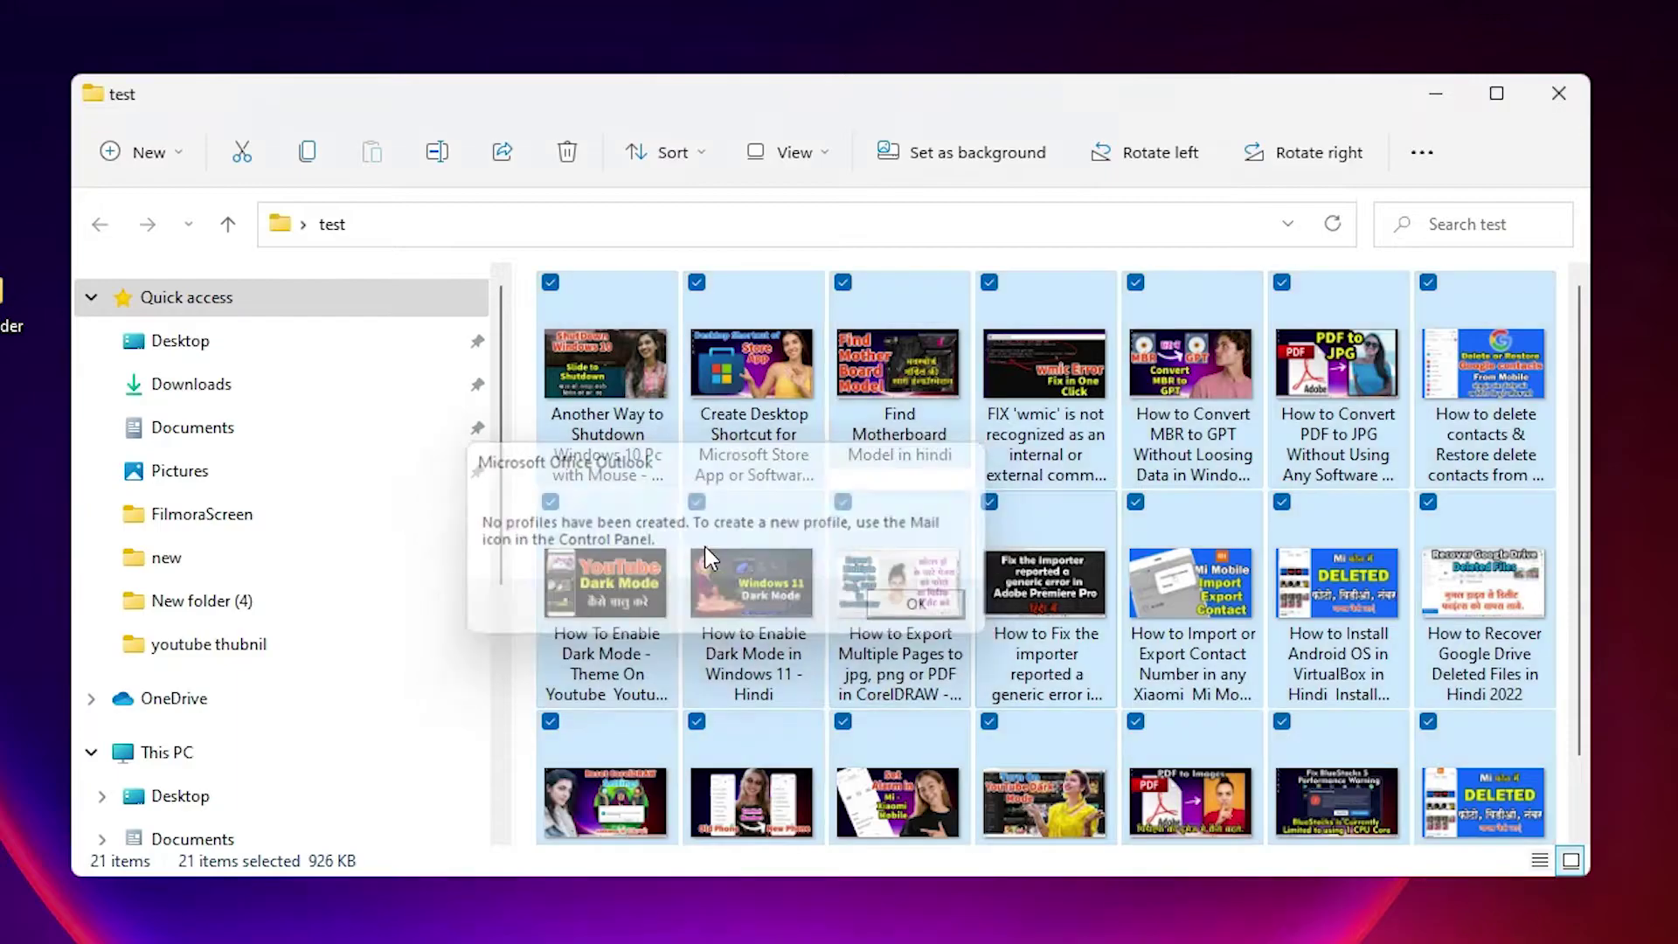
click(935, 527)
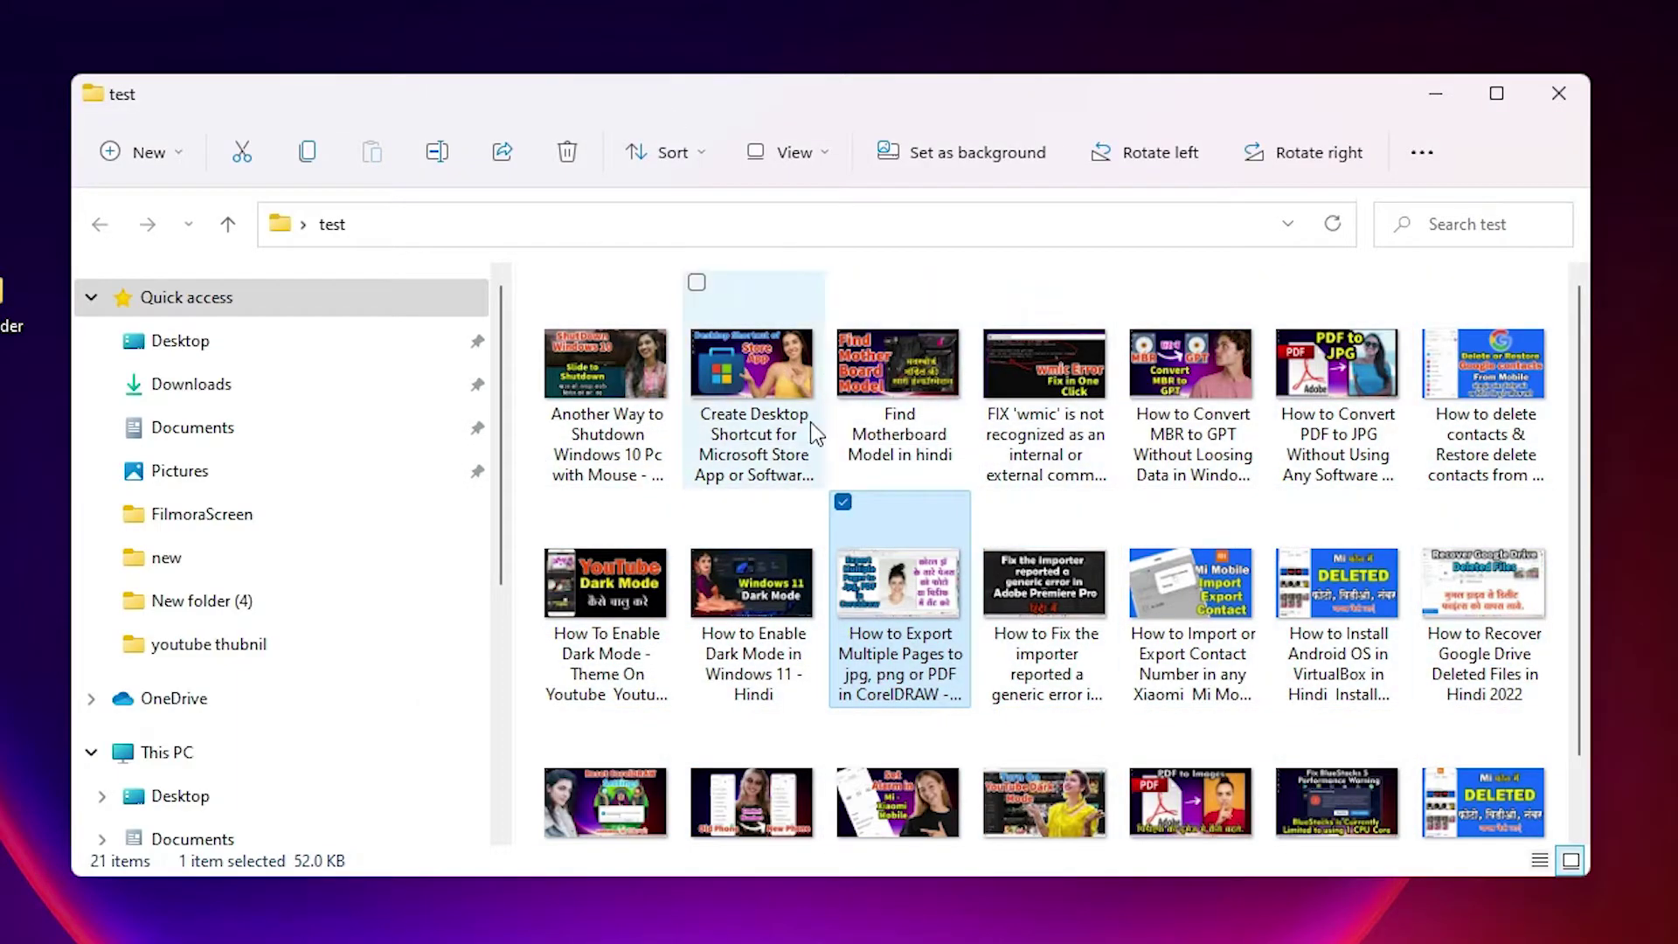
drag(921, 111, 1271, 133)
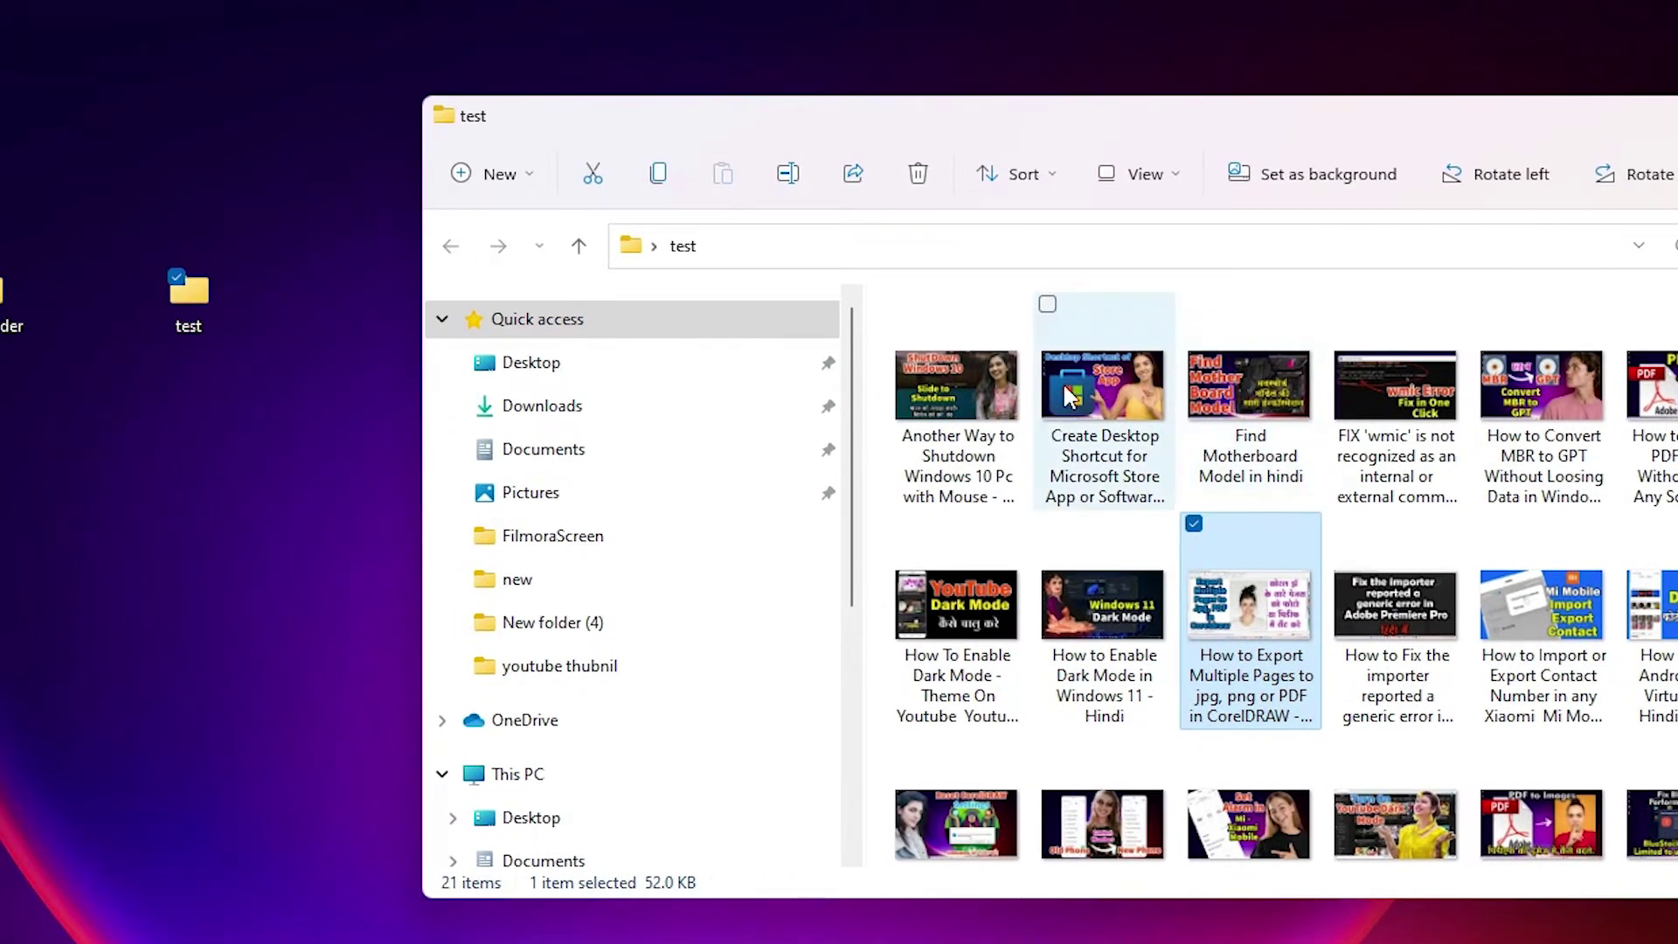
click(985, 383)
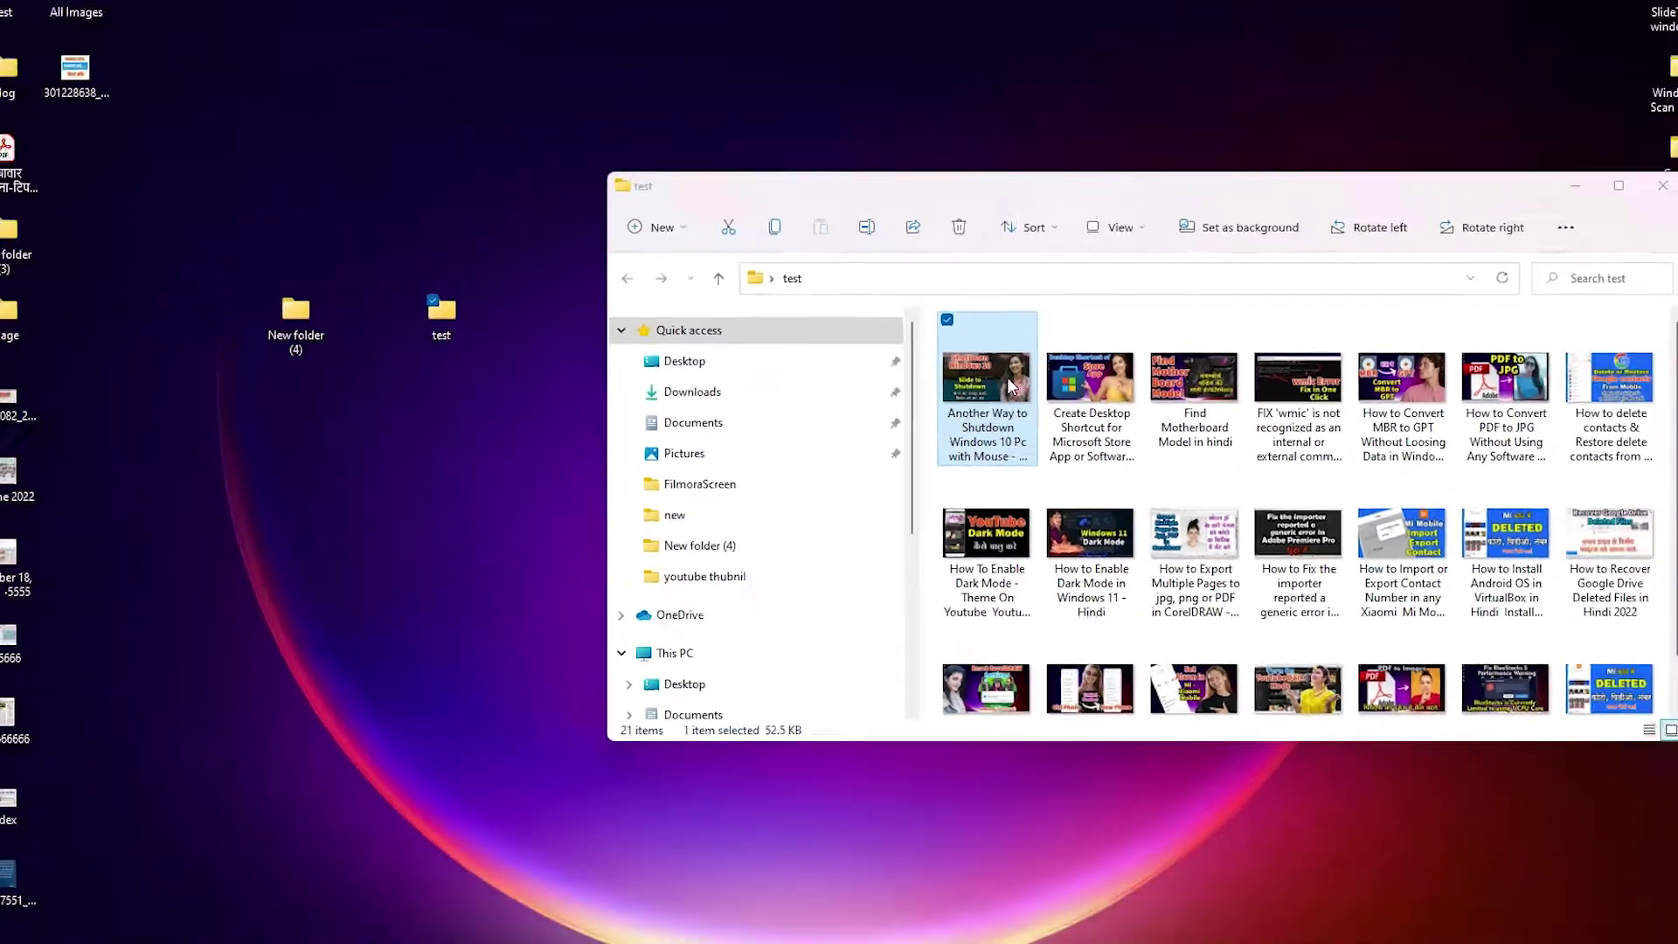
double_click(1010, 386)
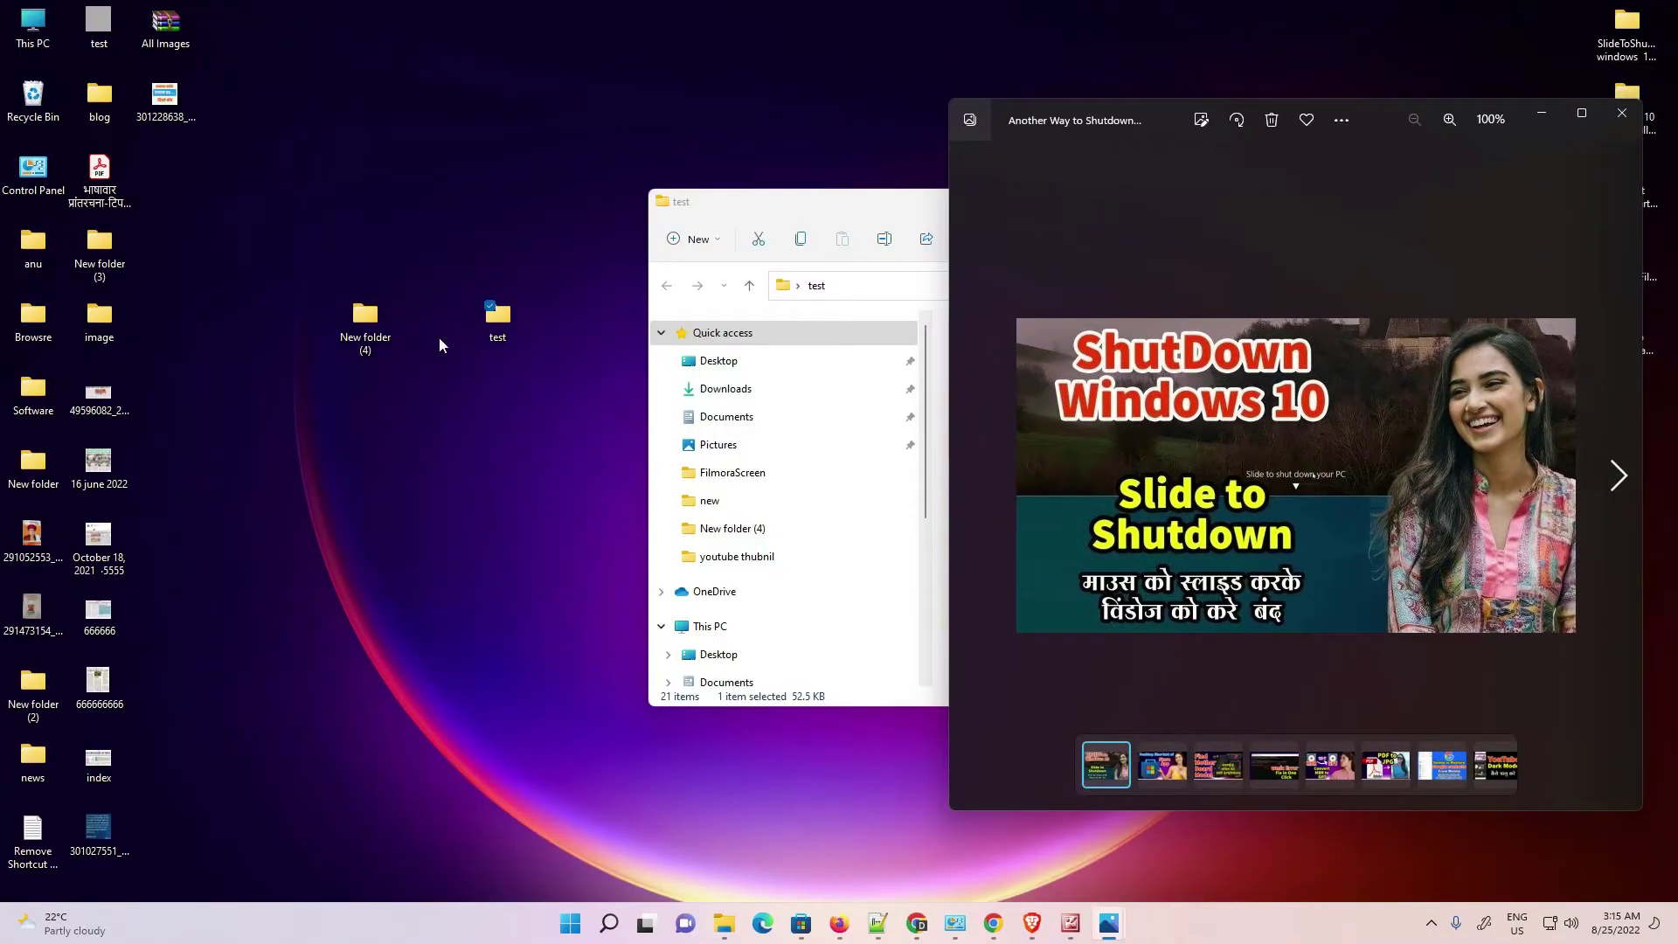
Step: Open the original Shutdown image from New folder (4) in Photos, enlarged at upper left beside the copy
double_click(364, 316)
key(ctrl+a)
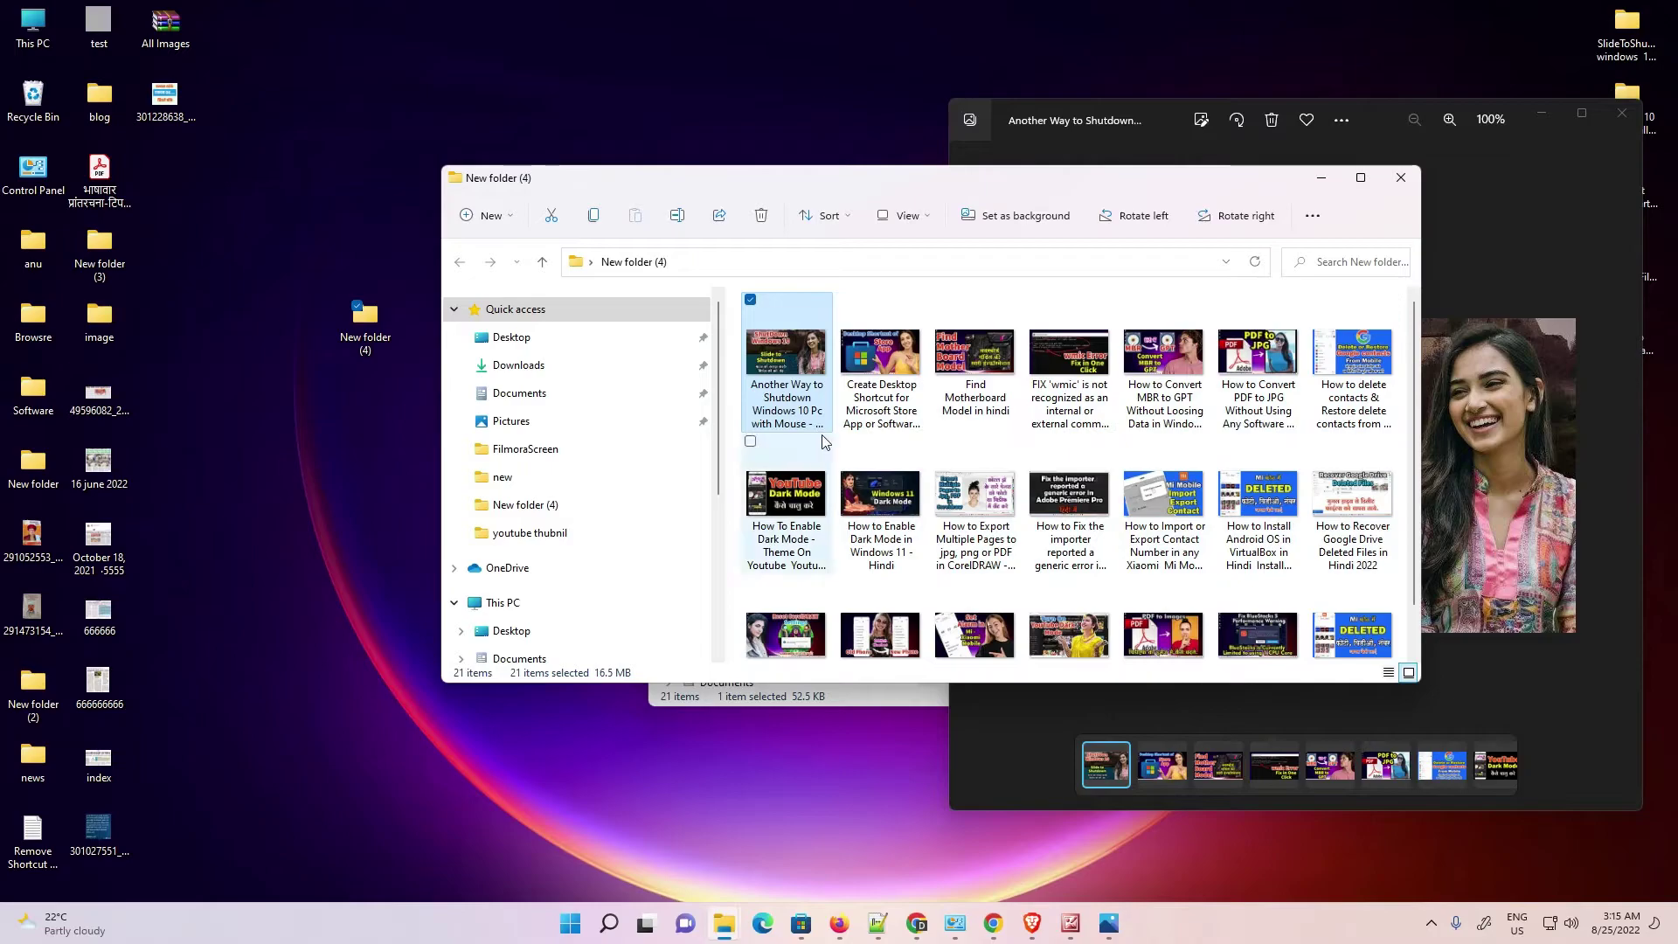
click(1581, 113)
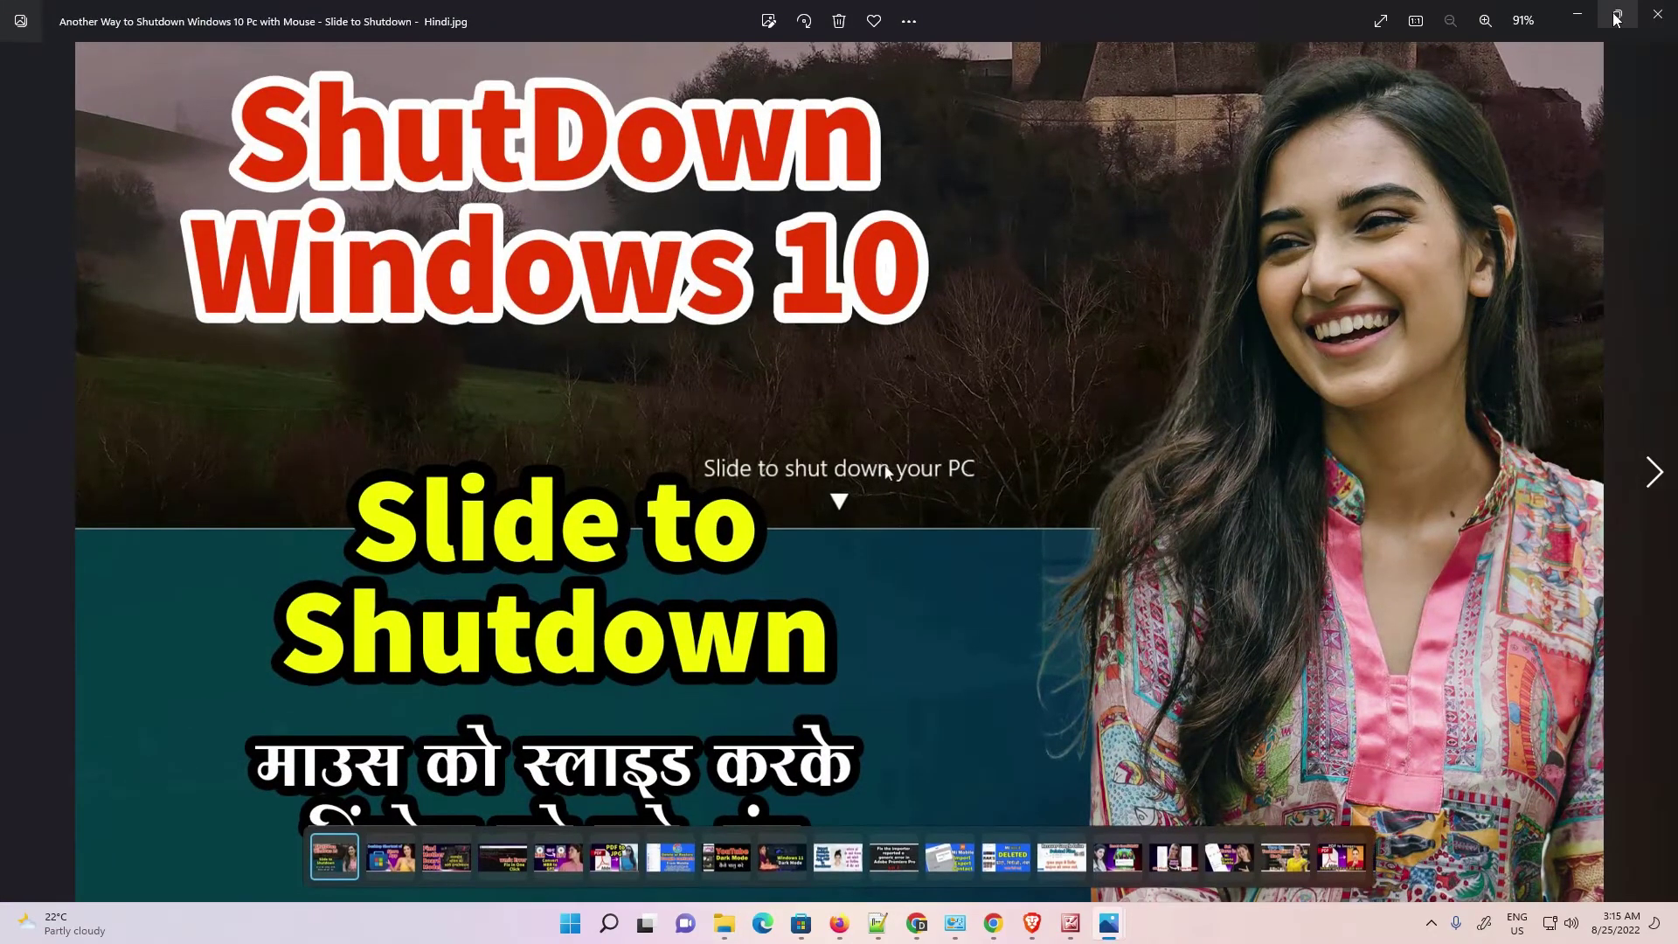
click(1616, 18)
drag(1385, 118, 647, 116)
drag(904, 345, 1282, 345)
drag(889, 118, 744, 102)
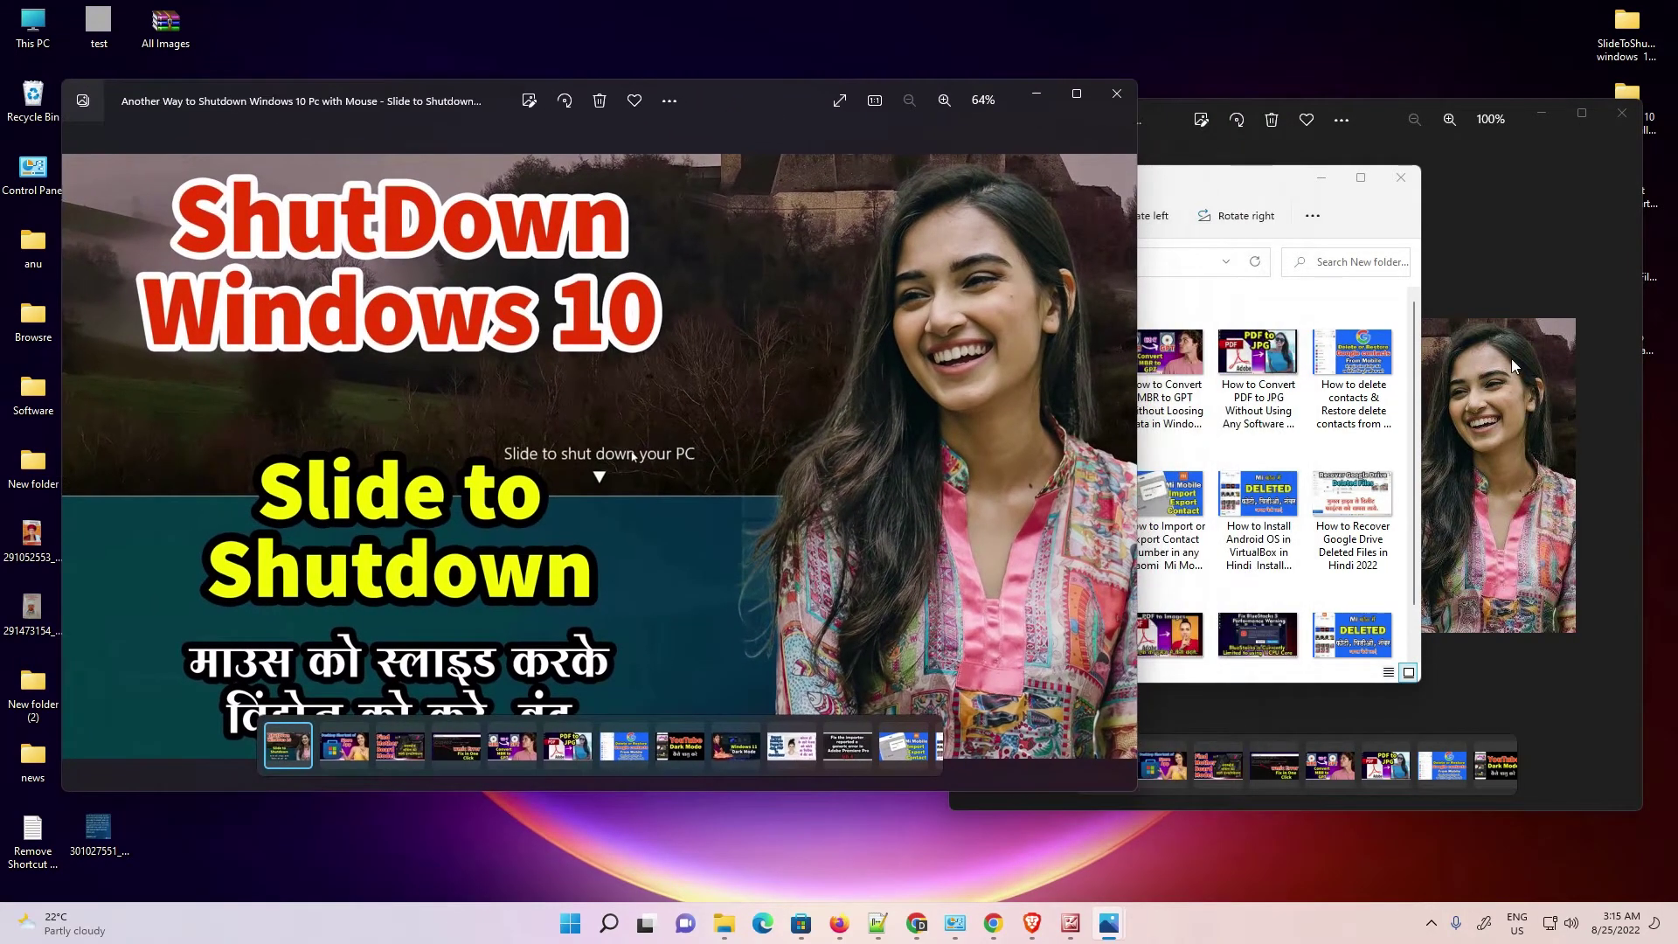
click(1512, 358)
Step: Advance thirteen images through the copied thumbnails in the right Photos window to Set Alarm in Mi - Xiaomi Mobile
click(1619, 476)
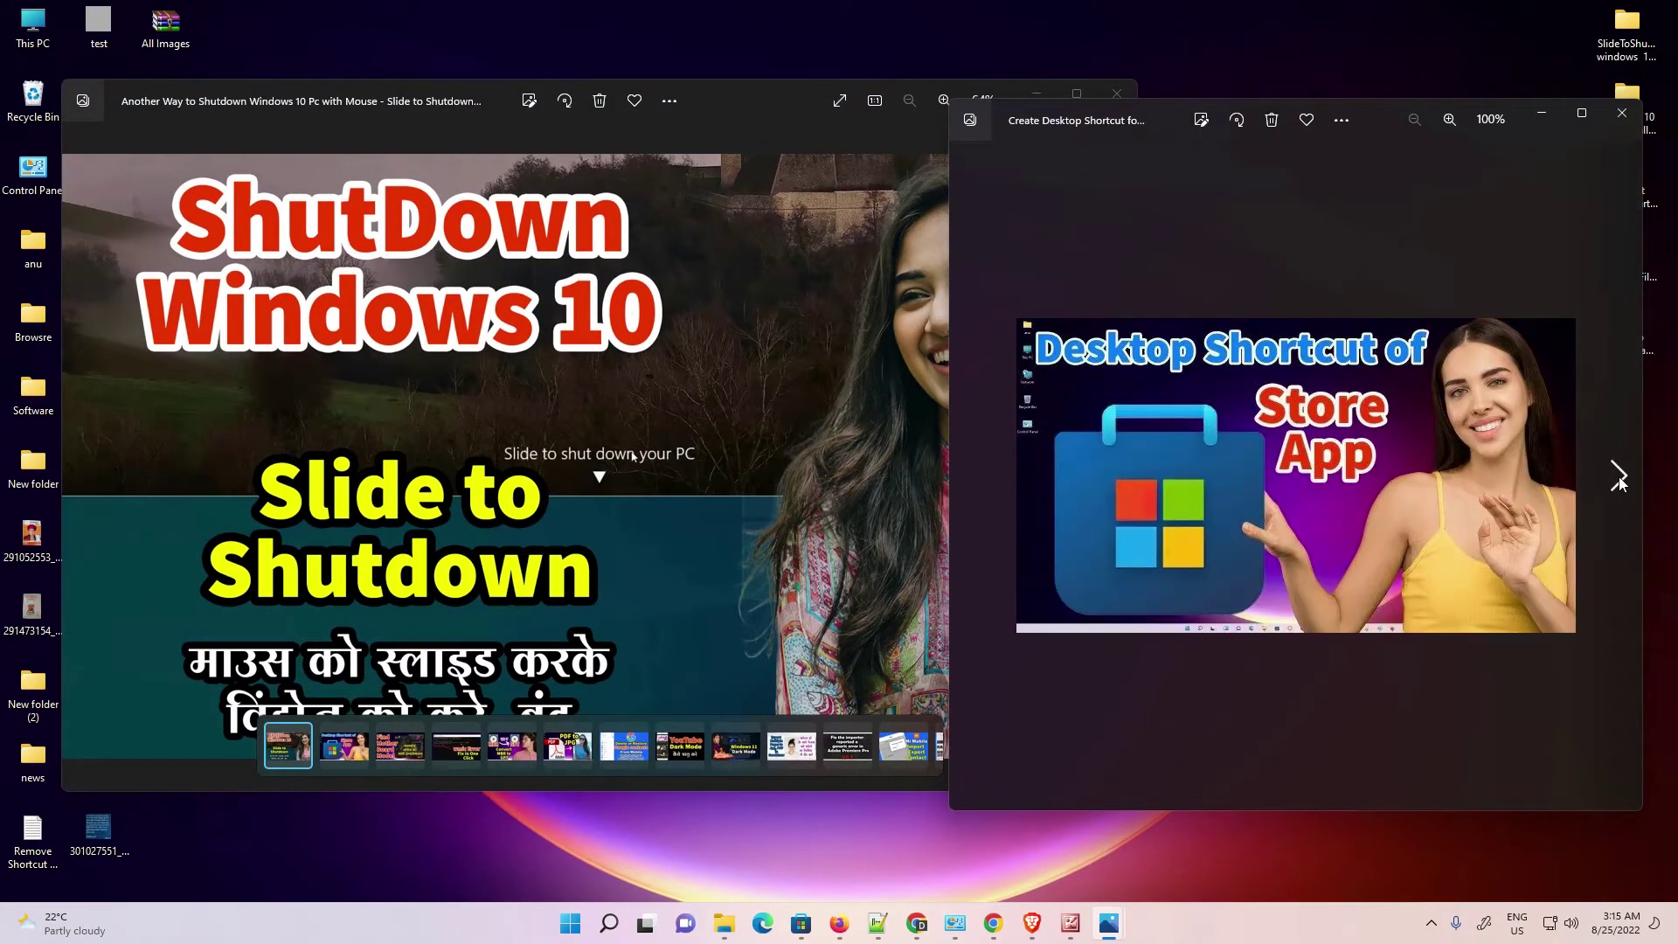
click(1620, 476)
click(1619, 476)
click(1619, 476)
click(1619, 476)
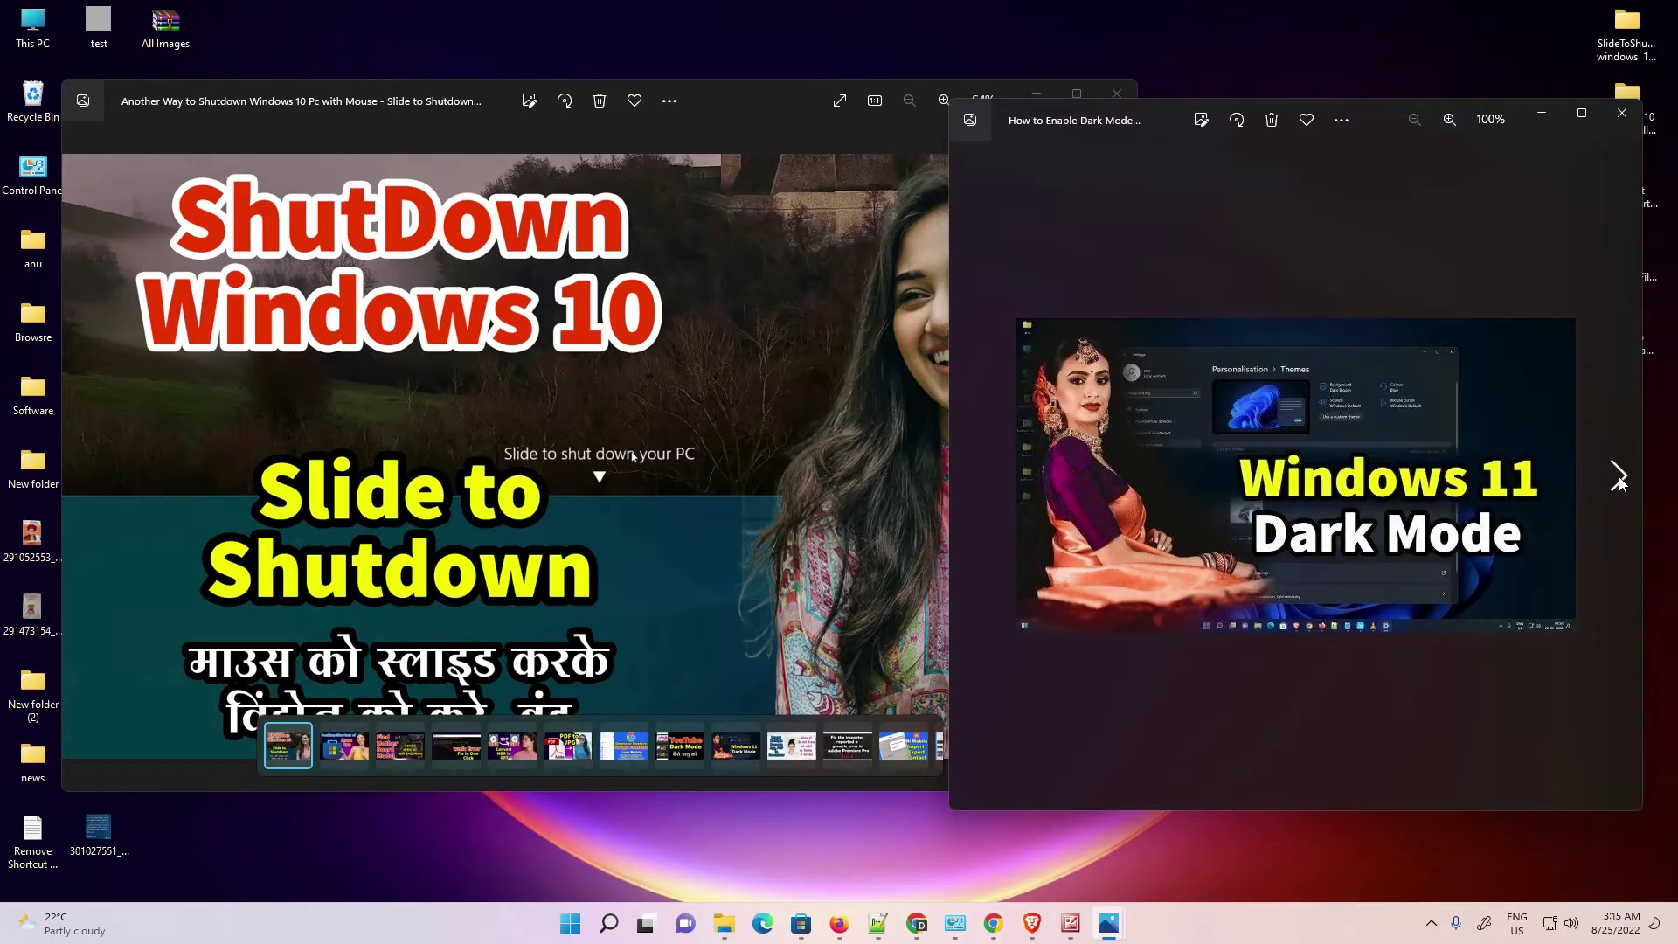
click(1619, 476)
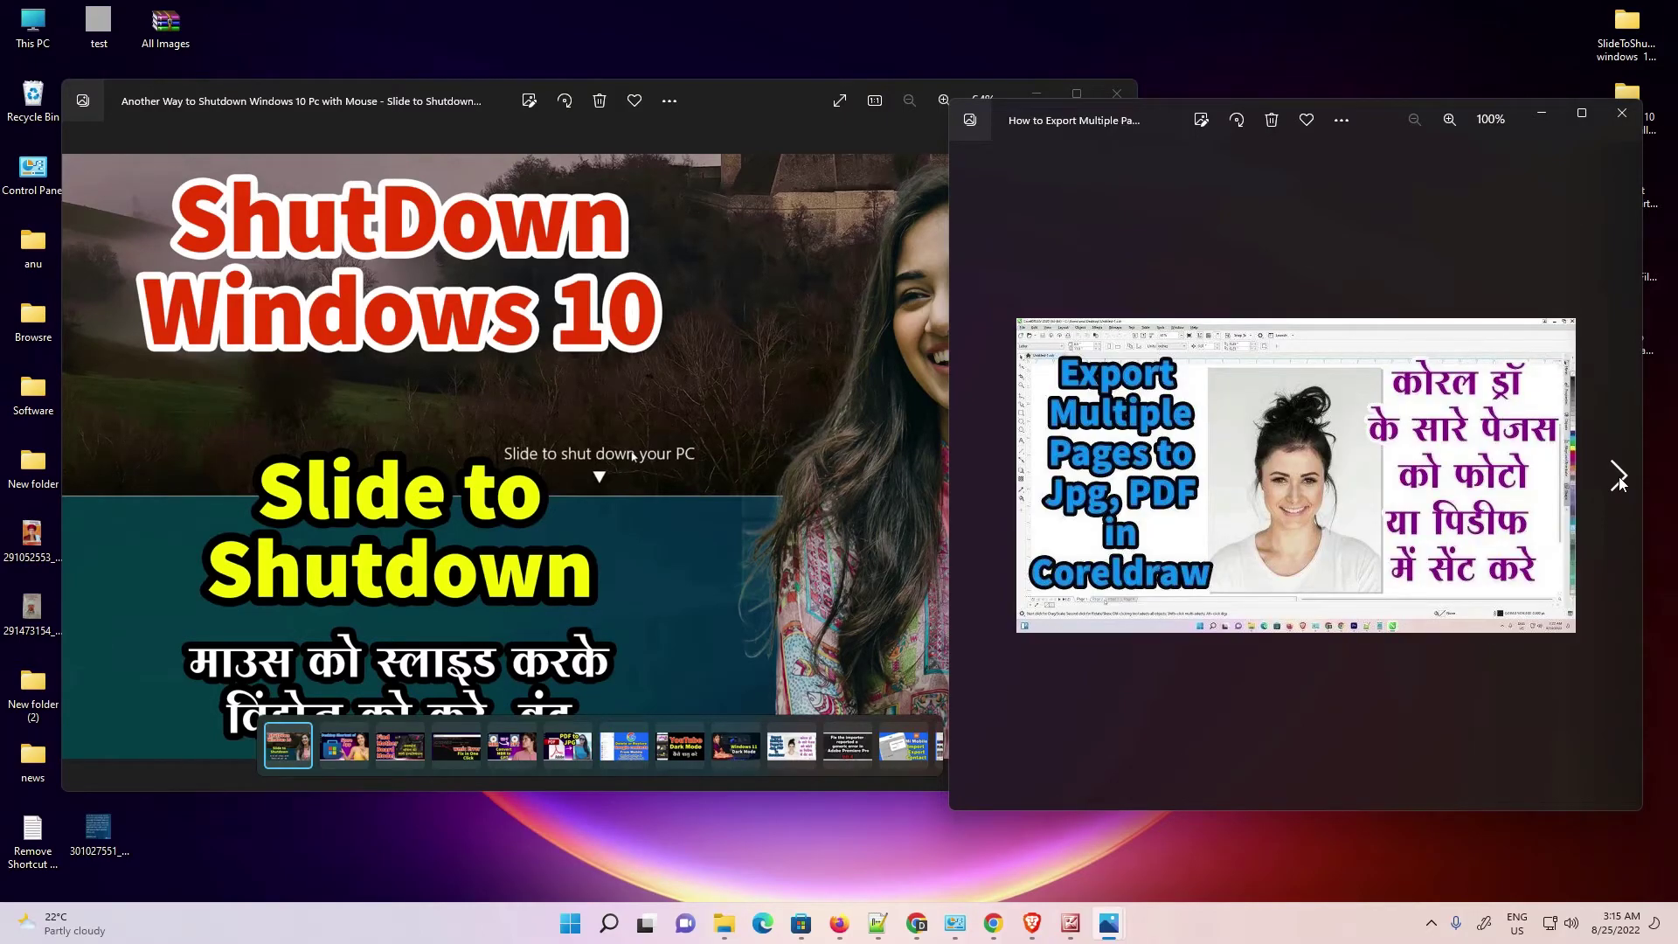
click(1619, 477)
click(1619, 477)
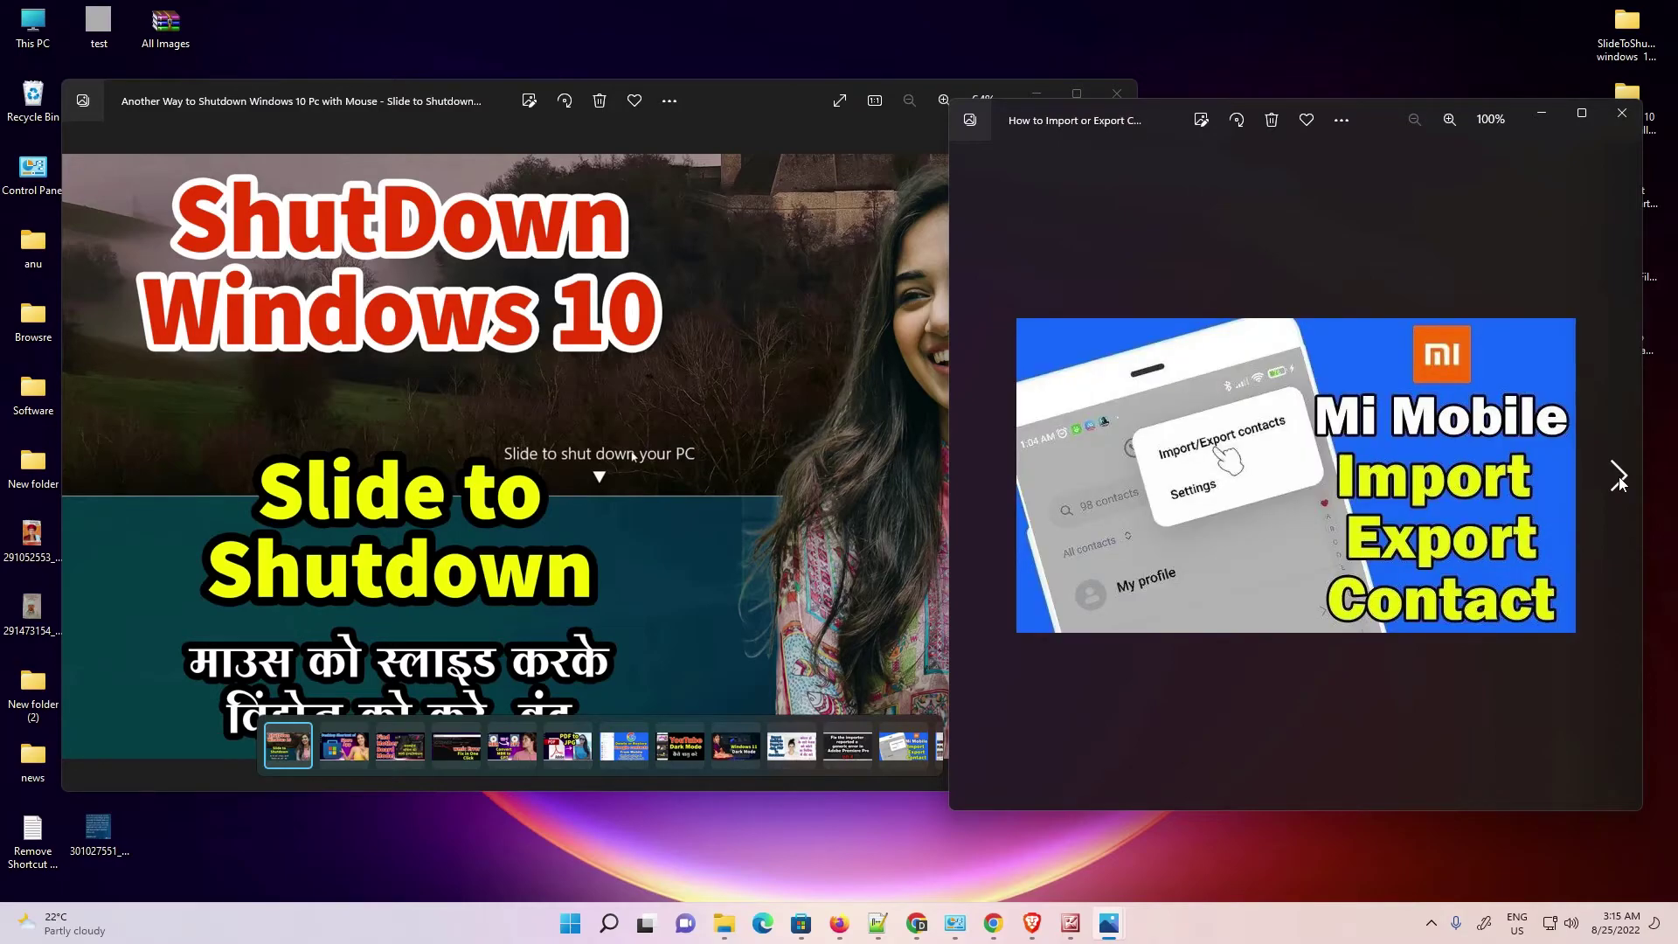
click(1619, 479)
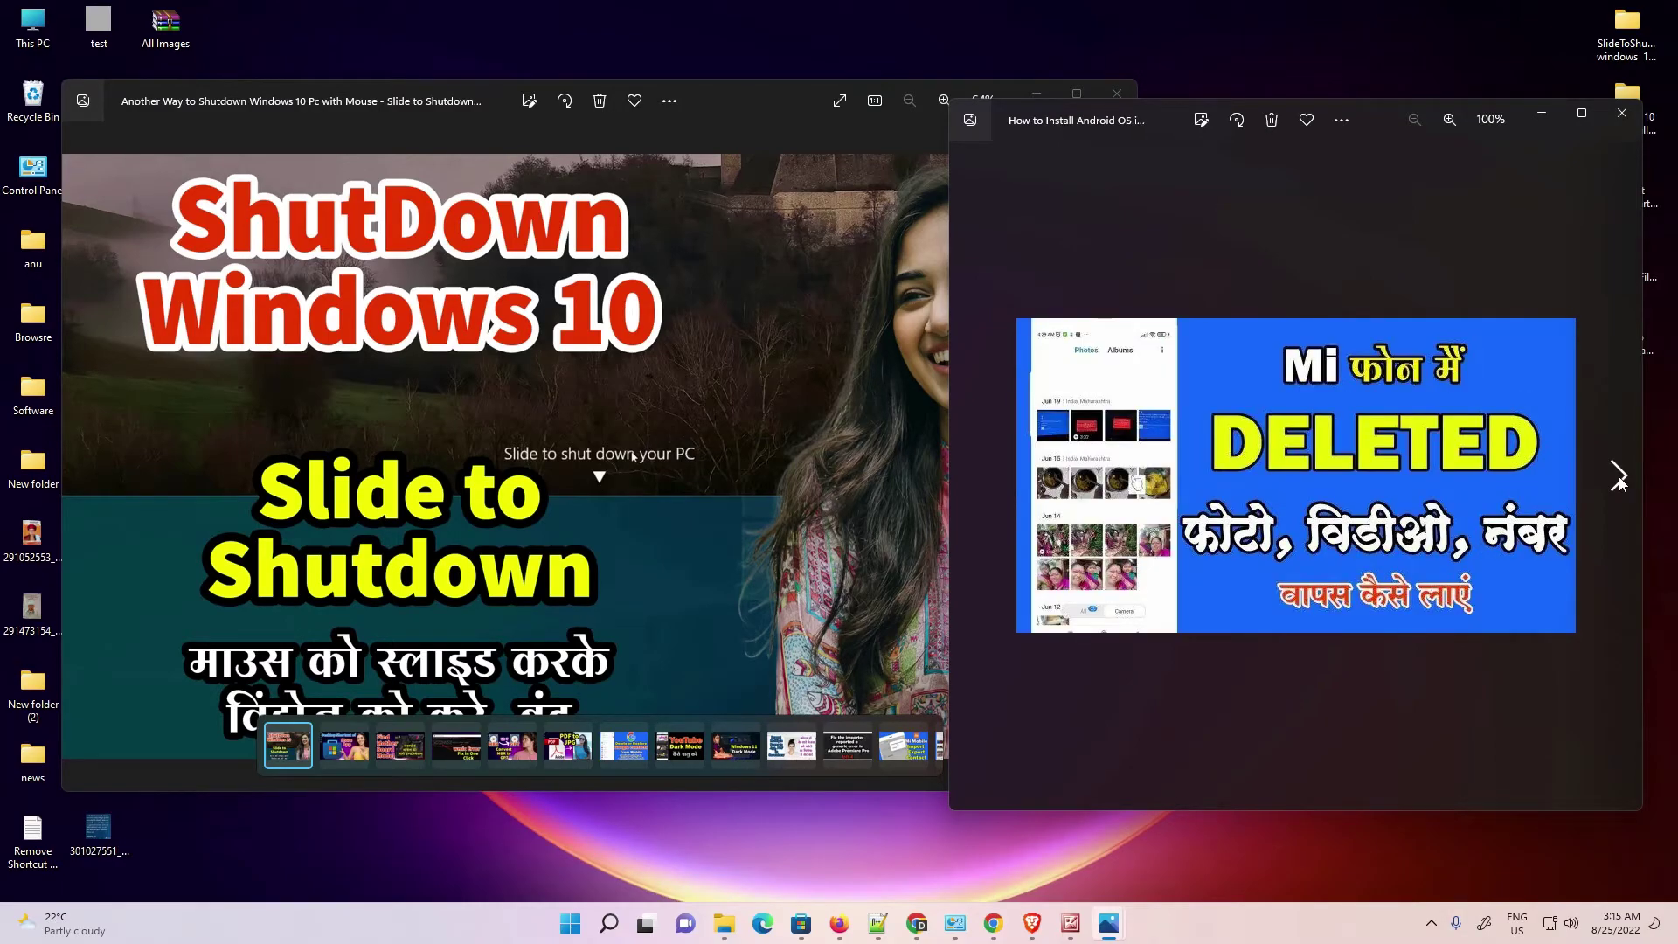
click(1619, 479)
click(1619, 479)
click(1619, 479)
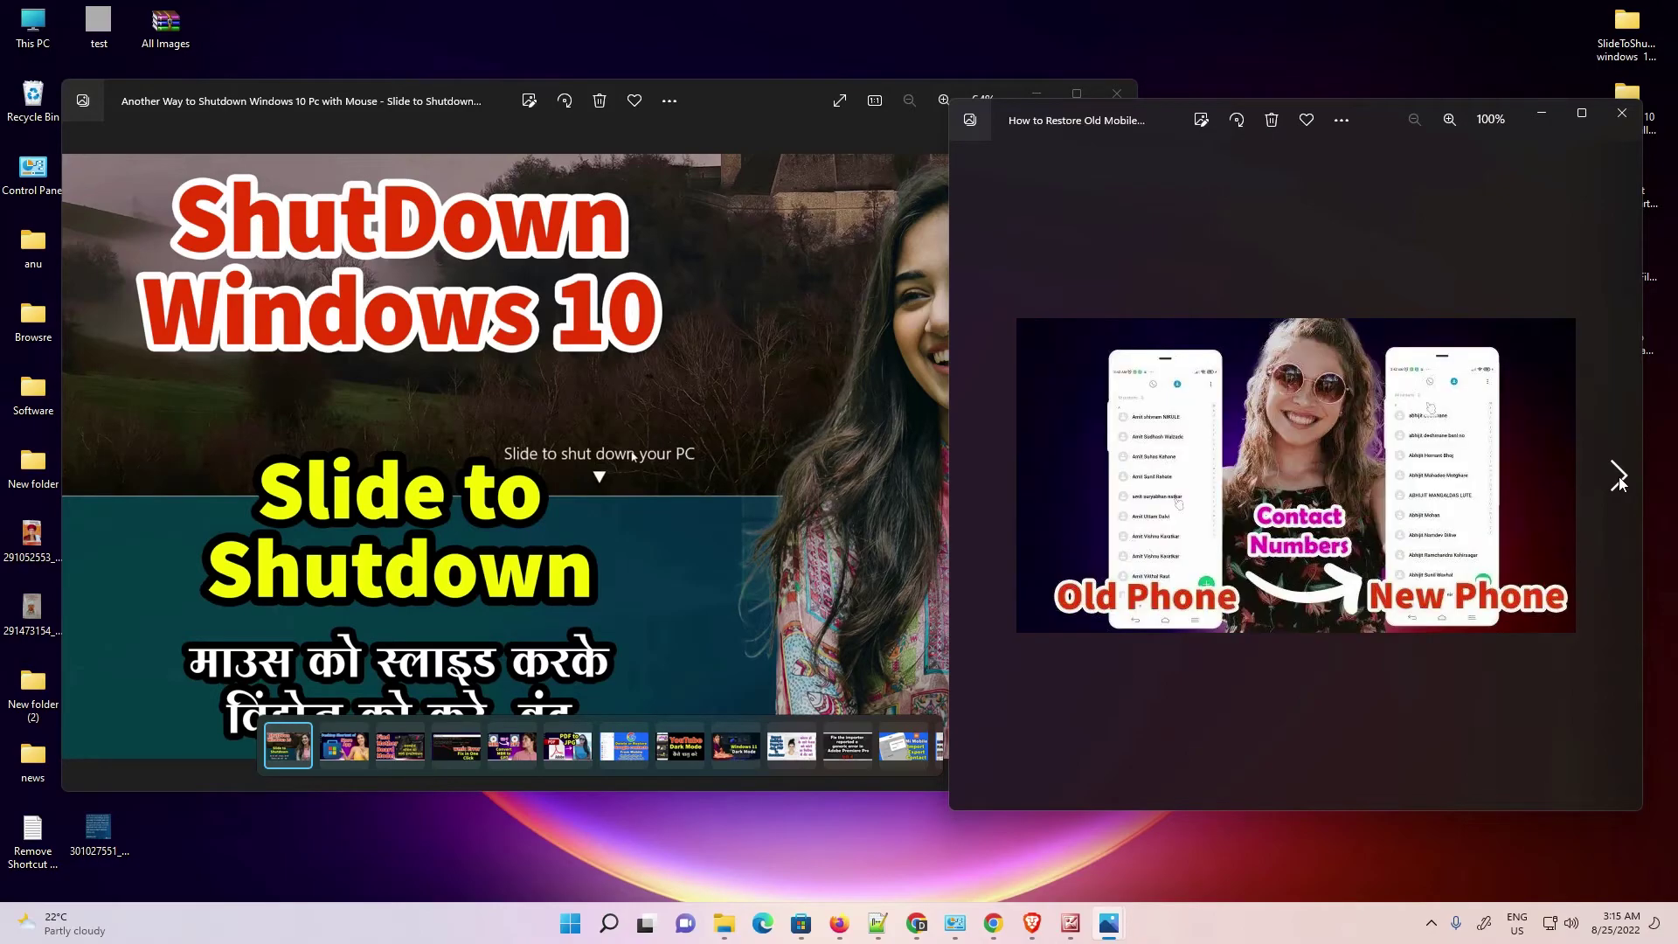
click(1619, 479)
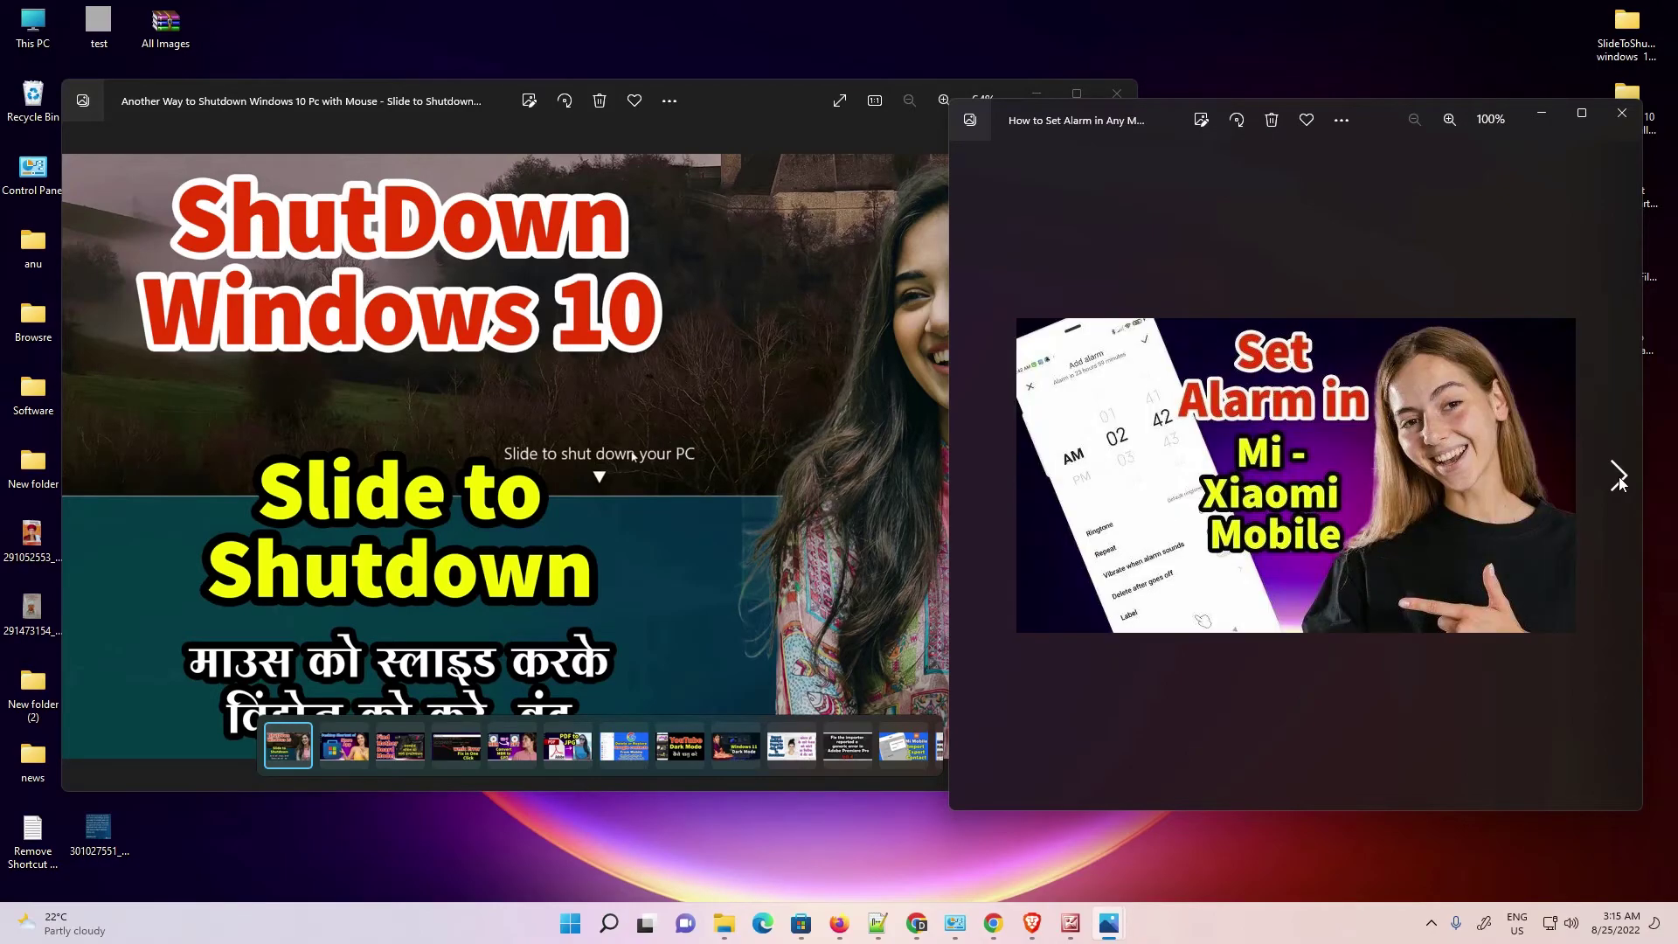